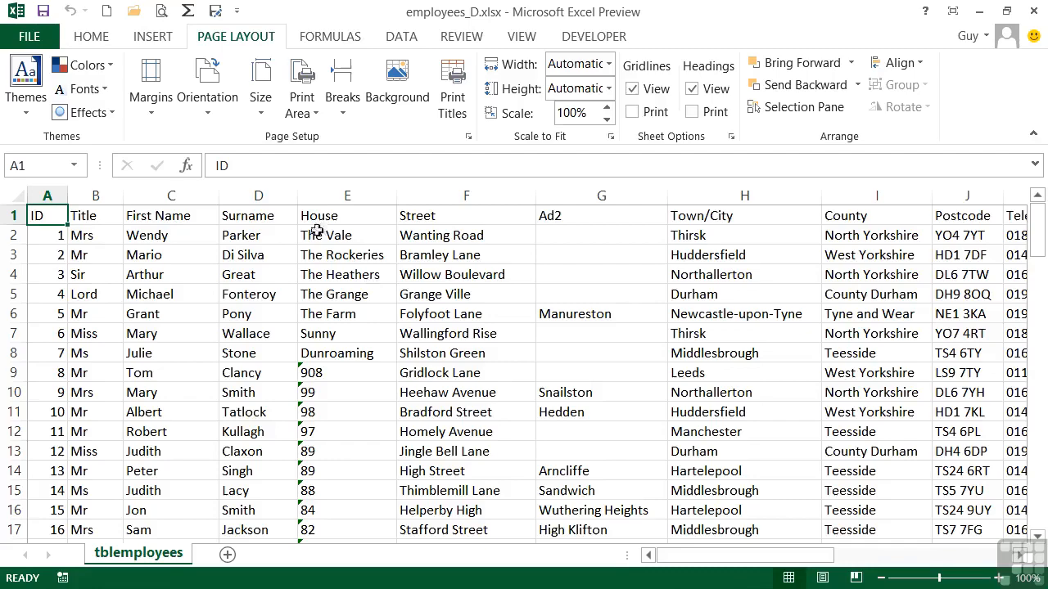
Step: Preview how the employee sheet prints, paging forward to page 4, and return to the worksheet
left_click(162, 11)
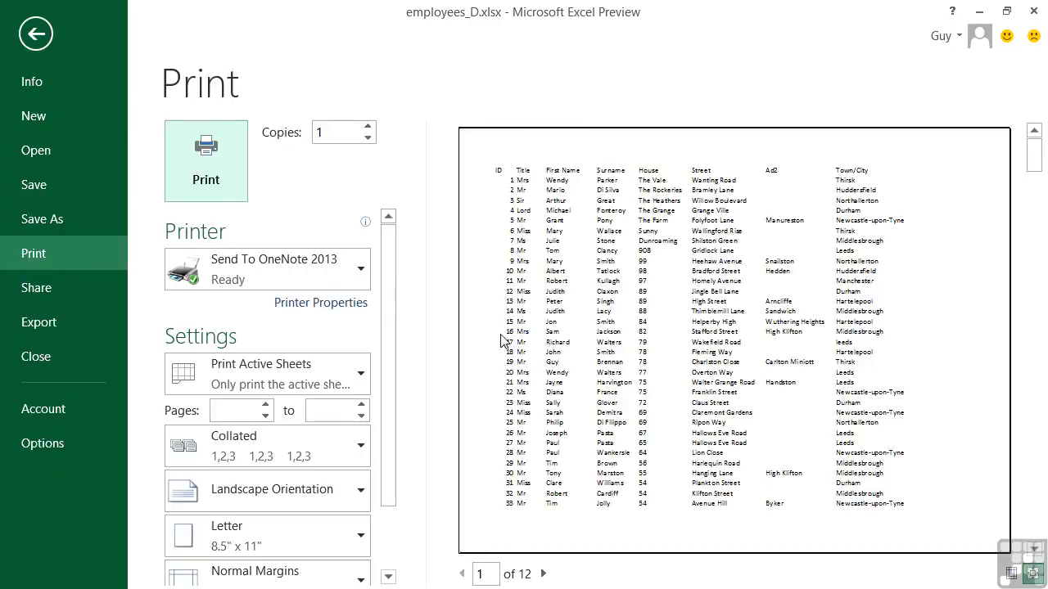
left_click(545, 576)
left_click(545, 575)
left_click(545, 576)
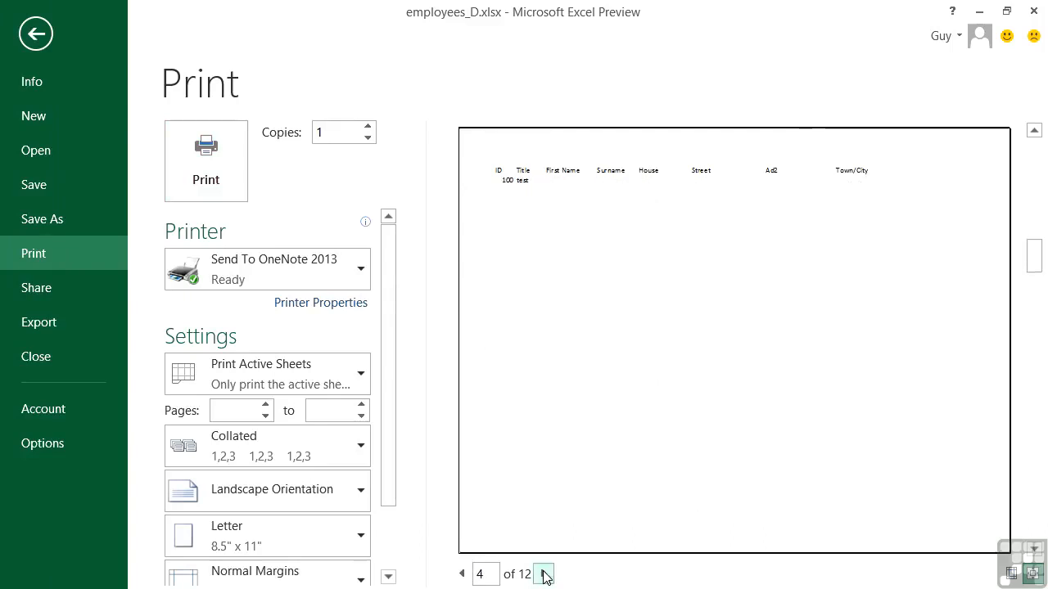
key("Escape")
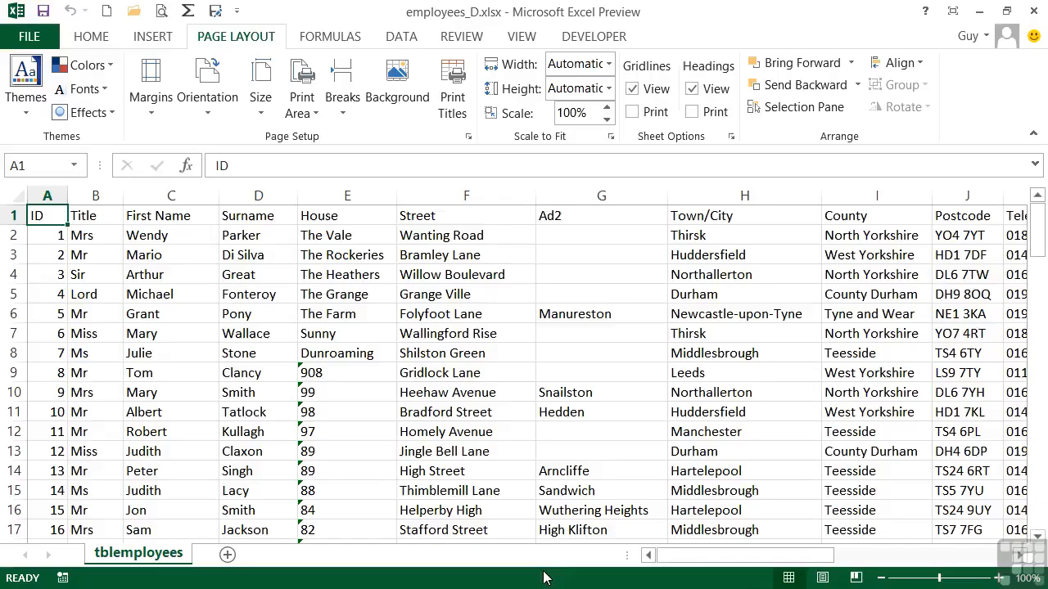
Step: Switch the worksheet to Page Break Preview and examine how its rows and columns are divided into pages
left_click(519, 39)
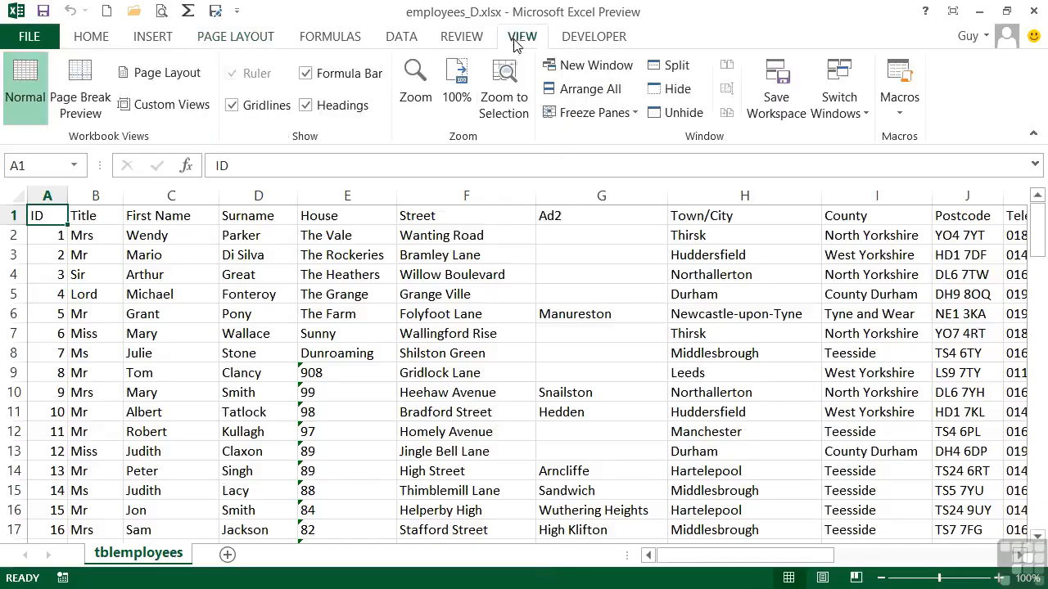
left_click(80, 98)
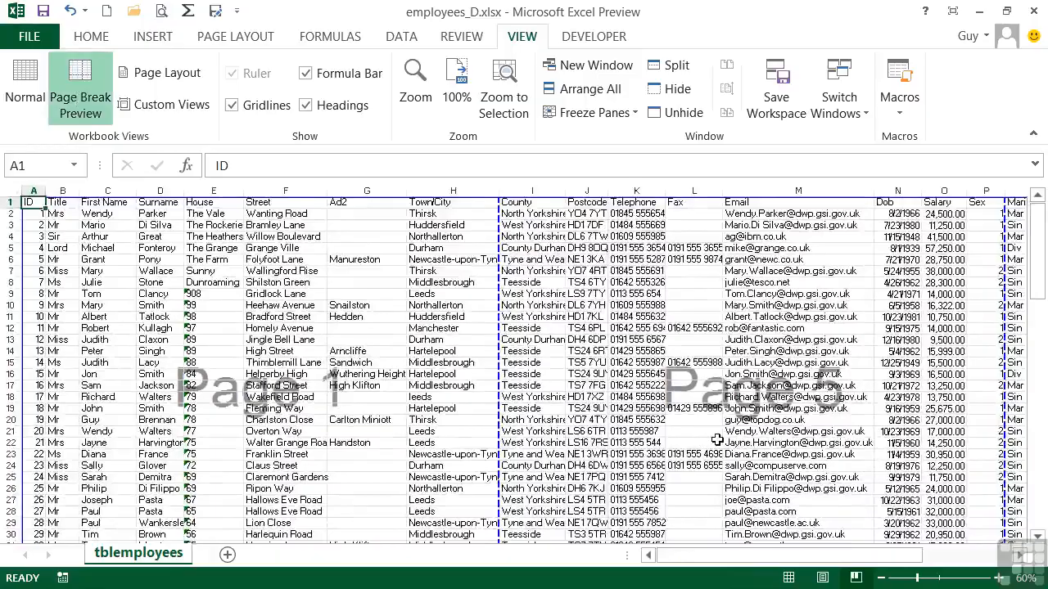
scroll(431, 421, "down", 6)
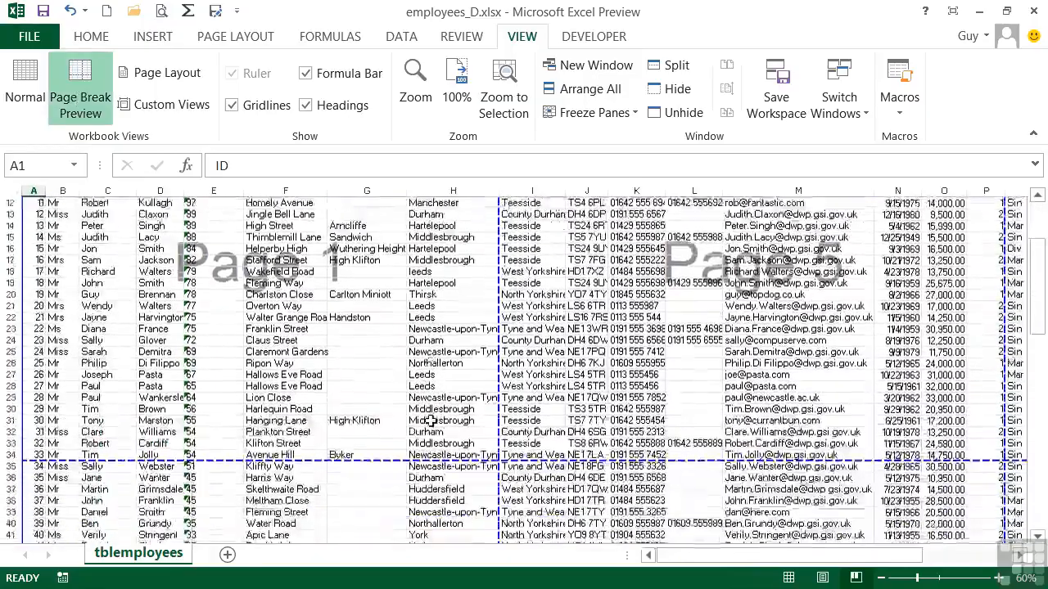
scroll(430, 421, "down", 17)
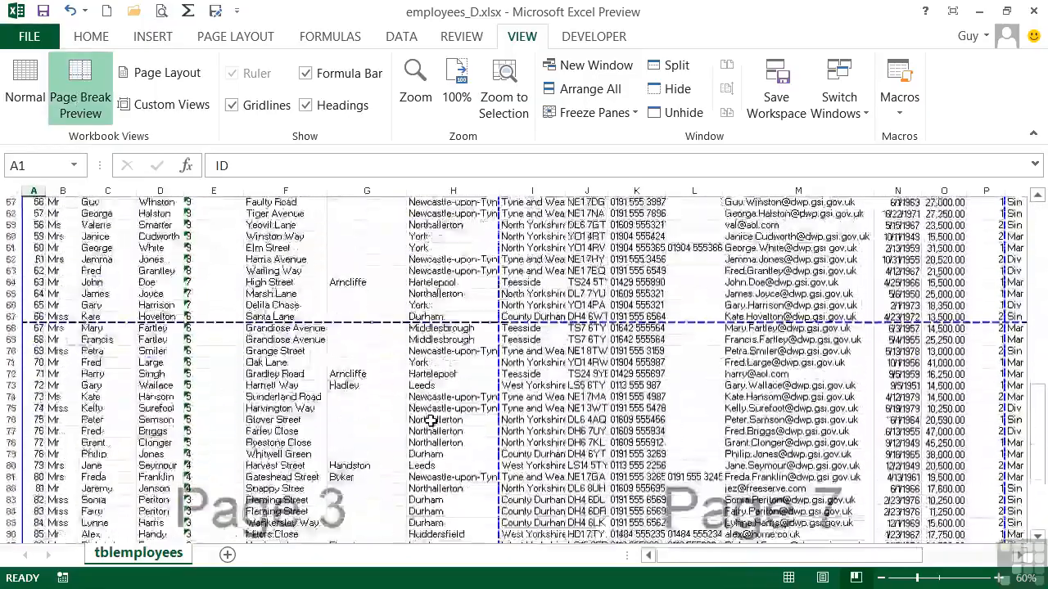
scroll(430, 420, "down", 2)
scroll(618, 421, "up", 20)
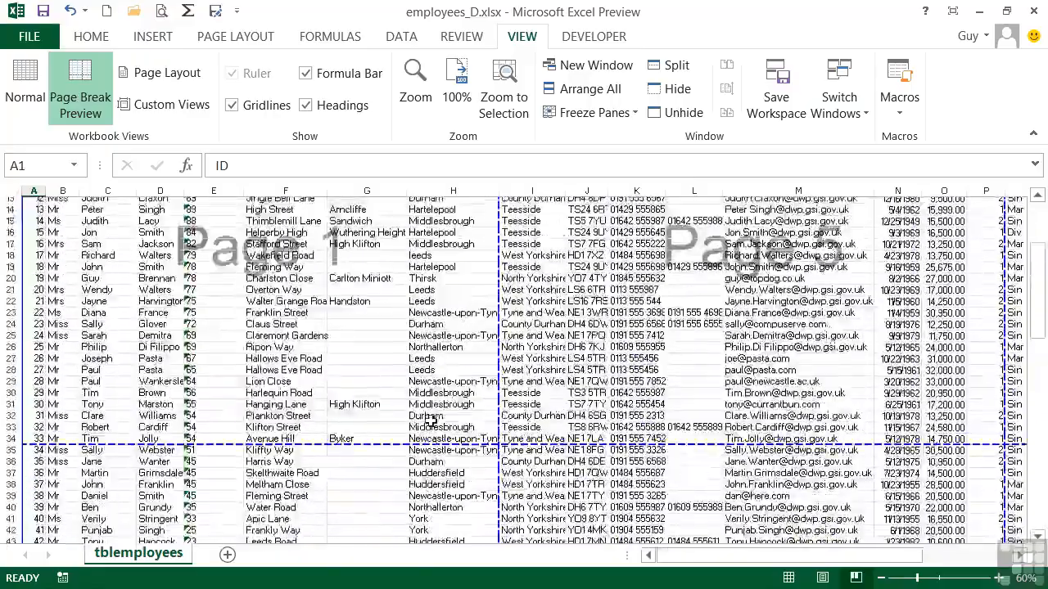
scroll(618, 421, "down", 17)
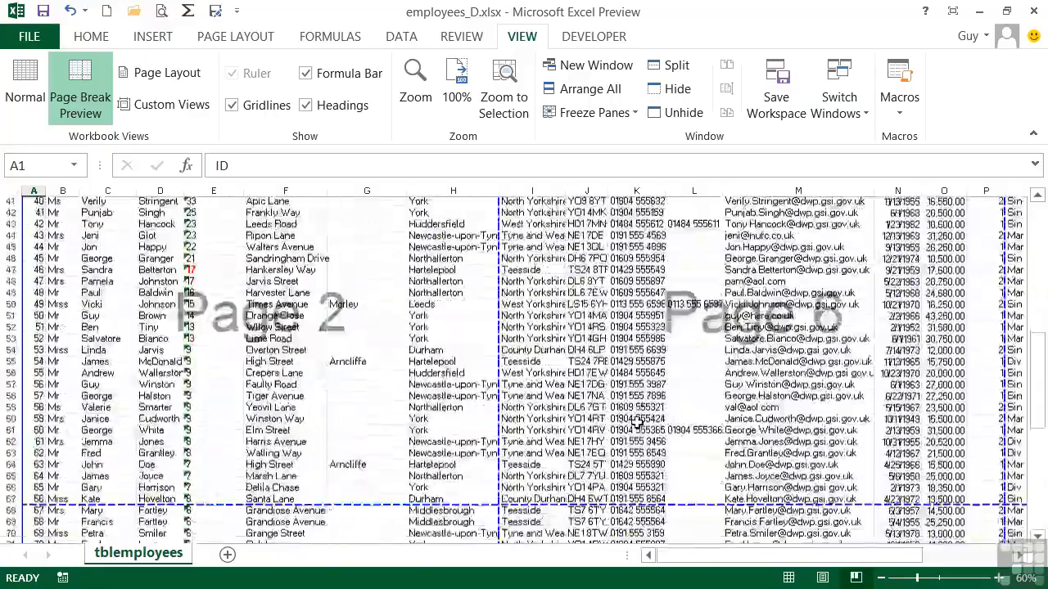
scroll(637, 421, "down", 2)
Step: Move the vertical page break after the Sex column to the print area's outer edge after column T
scroll(921, 556, "right", 2)
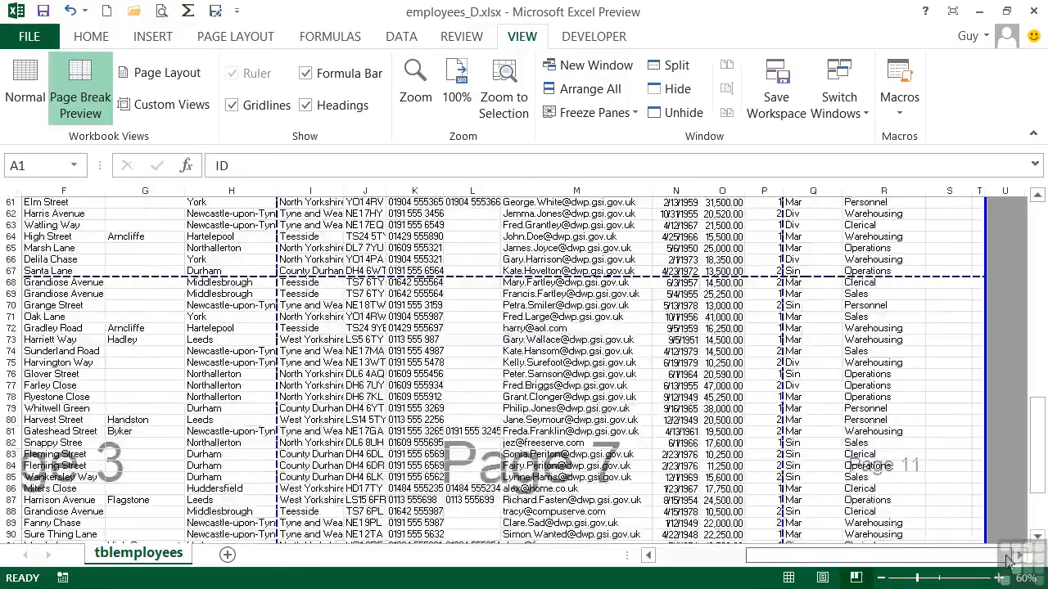
scroll(843, 449, "up", 15)
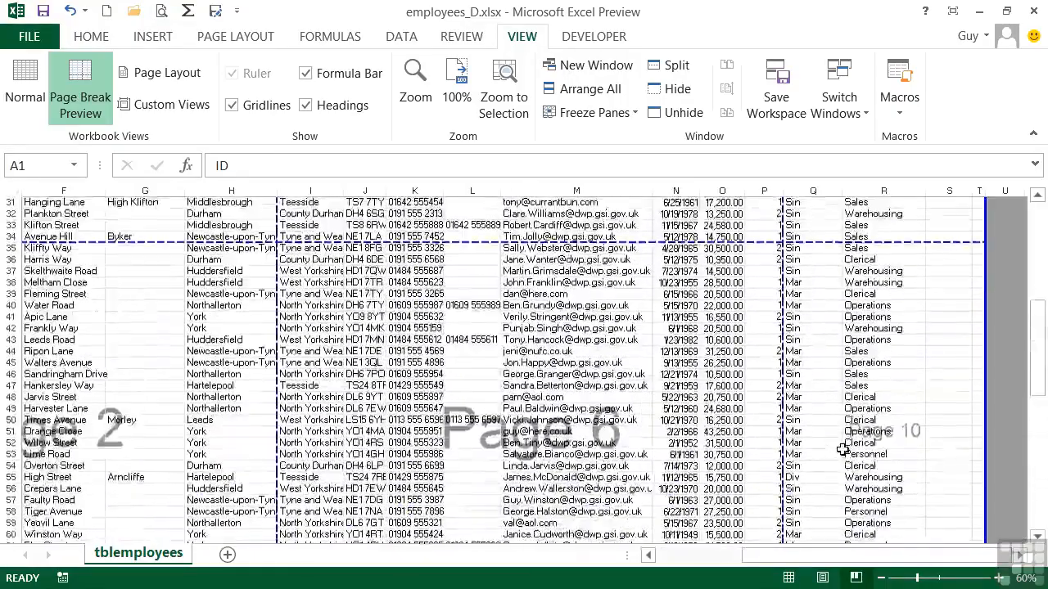
scroll(844, 450, "up", 5)
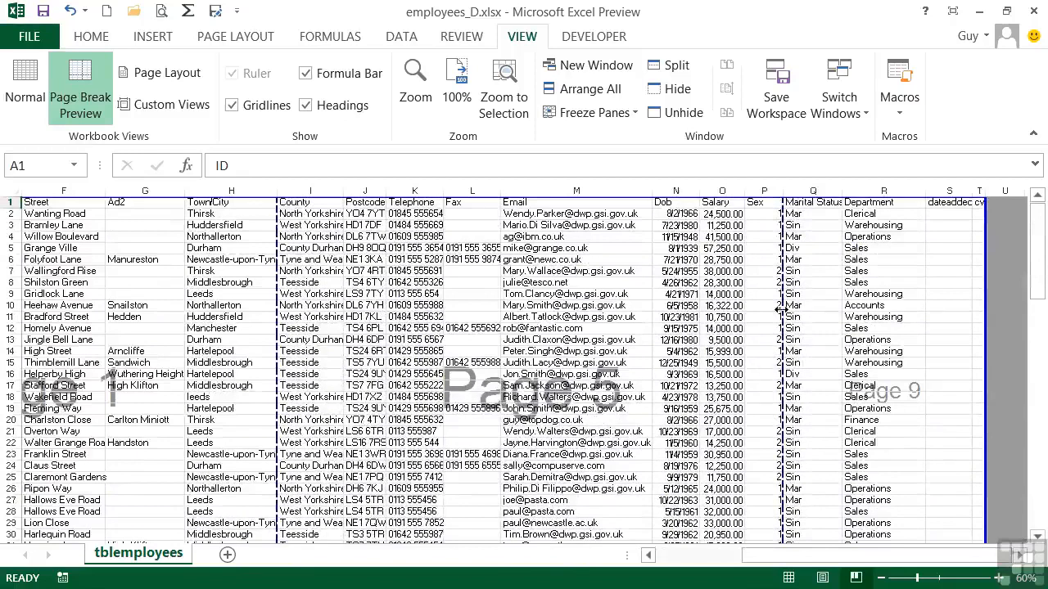
left_click_drag(801, 316, 982, 314)
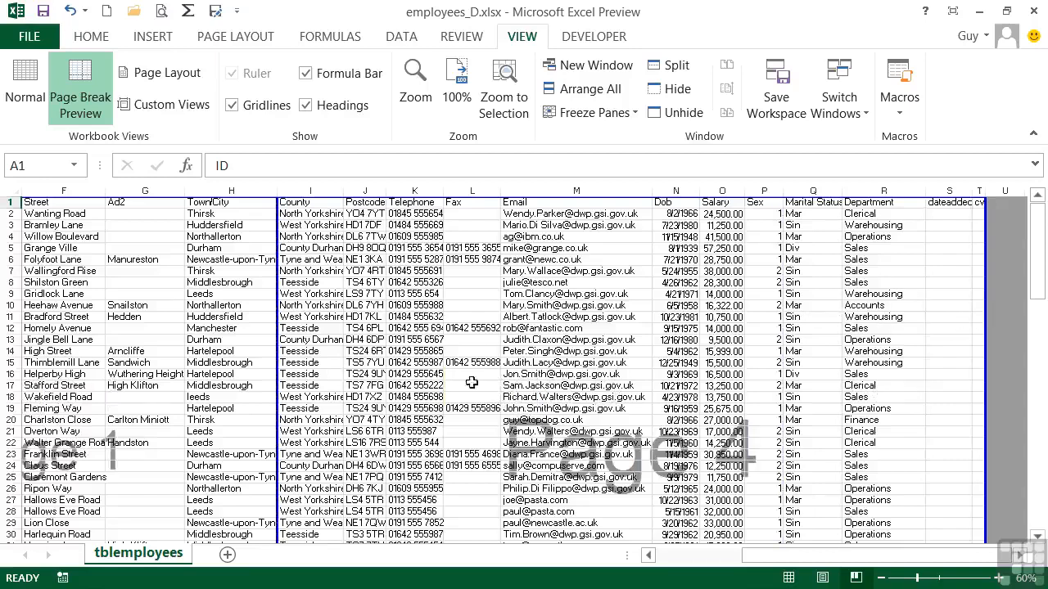
Step: Check the new page divisions across the worksheet and in the print preview up to page 4, and return to the sheet
left_click_drag(777, 562, 688, 565)
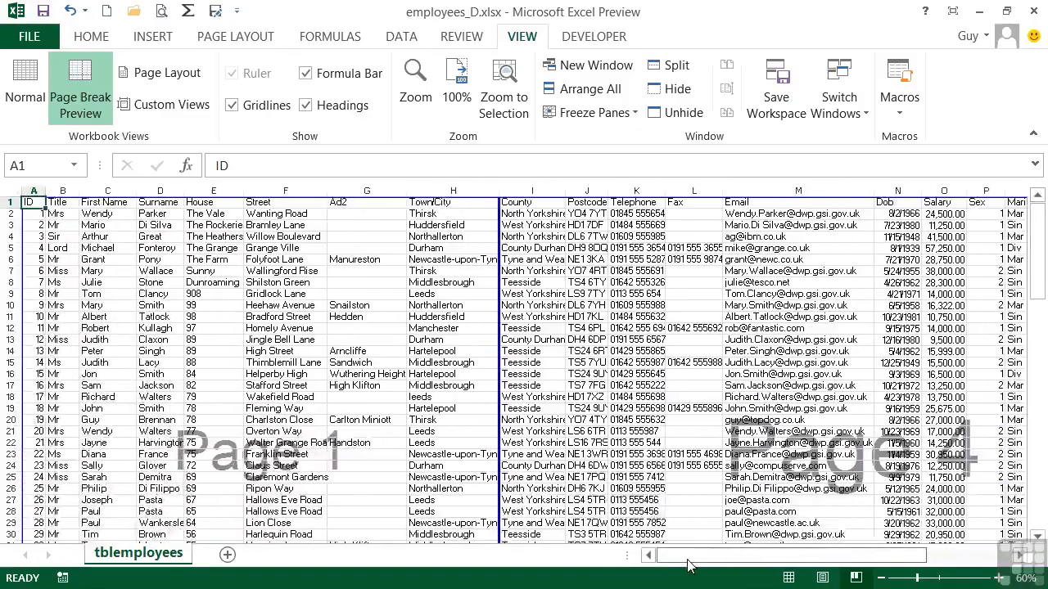
scroll(481, 394, "down", 20)
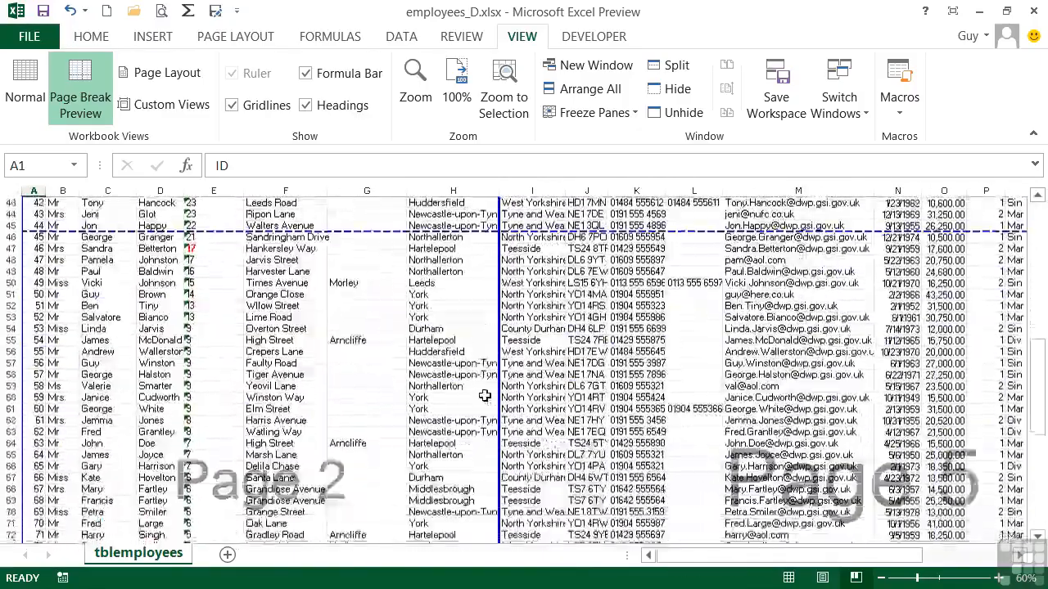
scroll(484, 396, "down", 7)
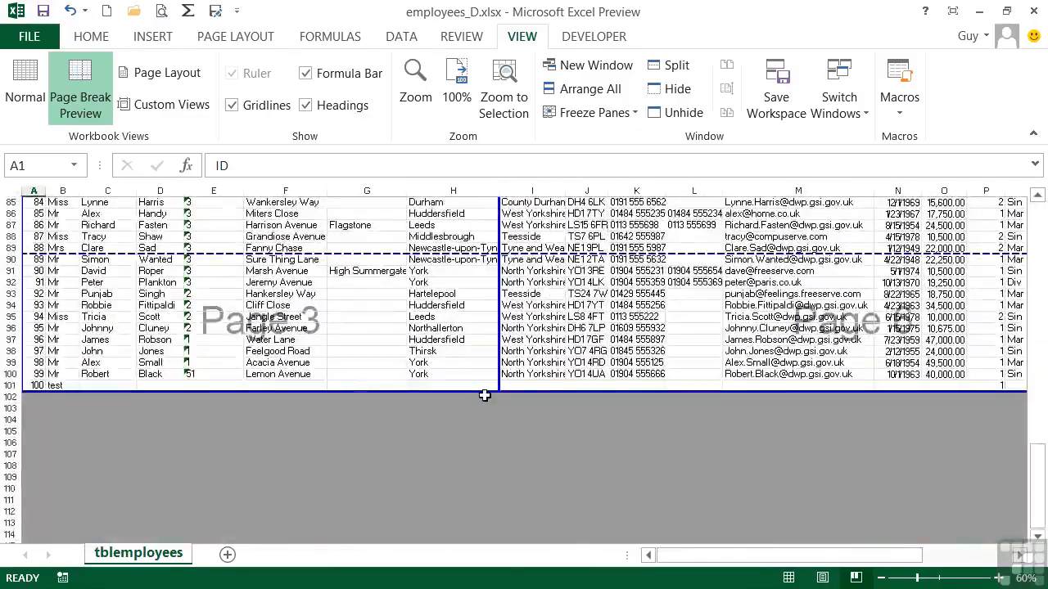
scroll(484, 395, "up", 20)
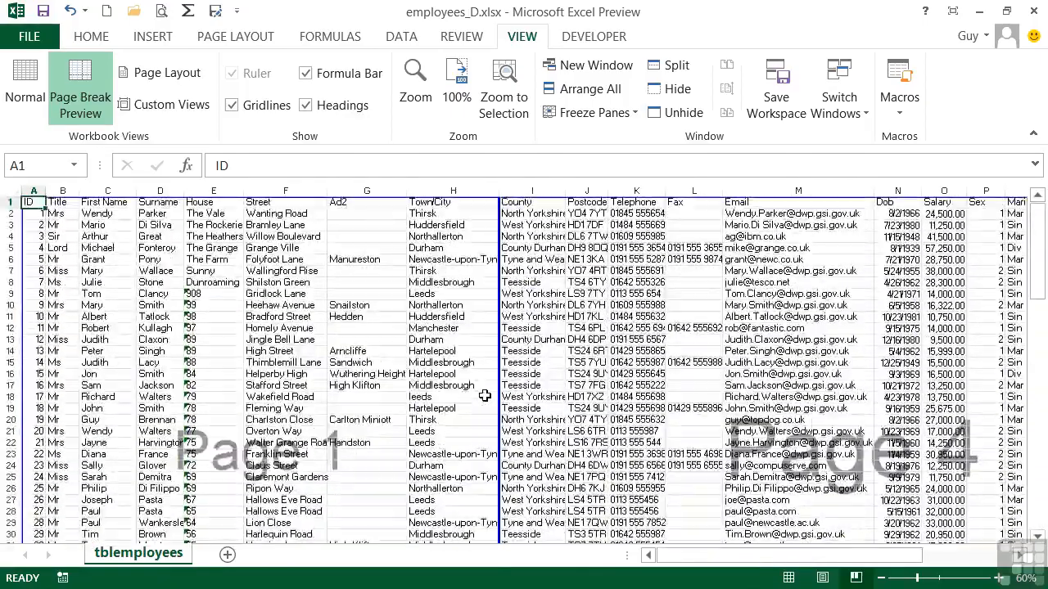
scroll(767, 559, "right", 3)
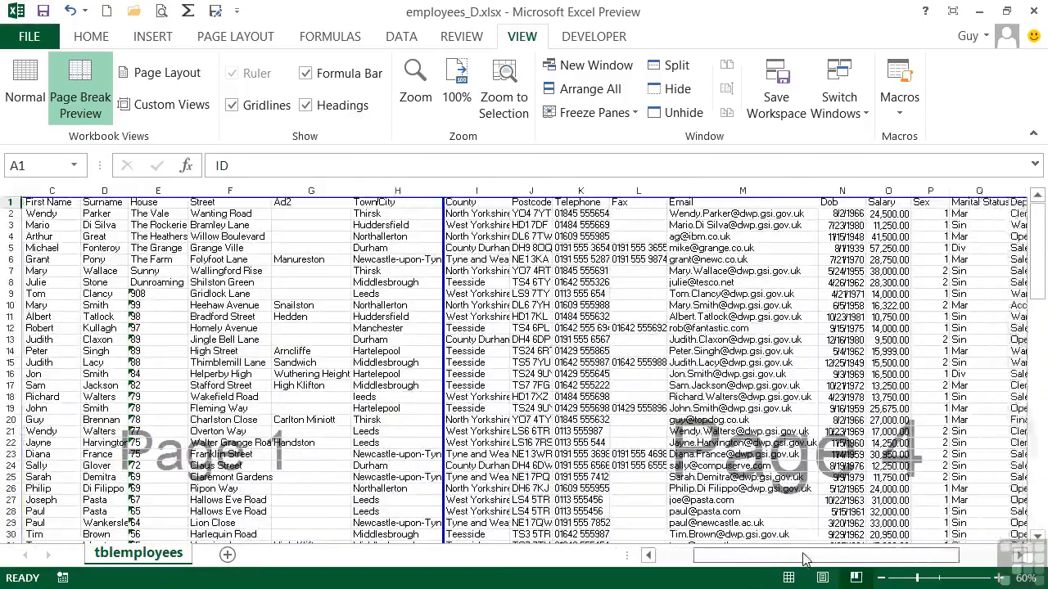
scroll(768, 558, "left", 3)
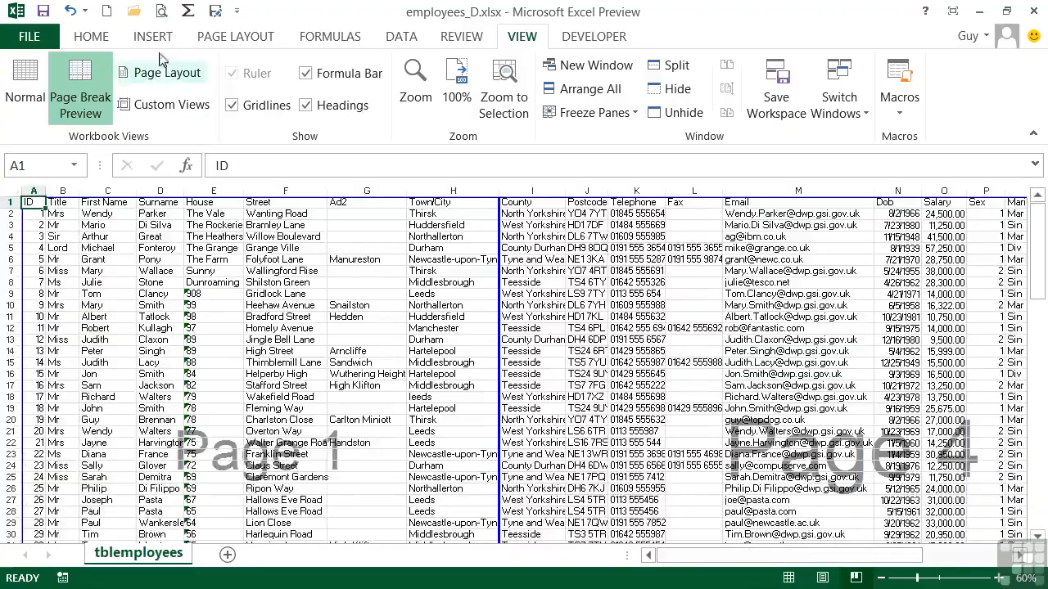
left_click(161, 11)
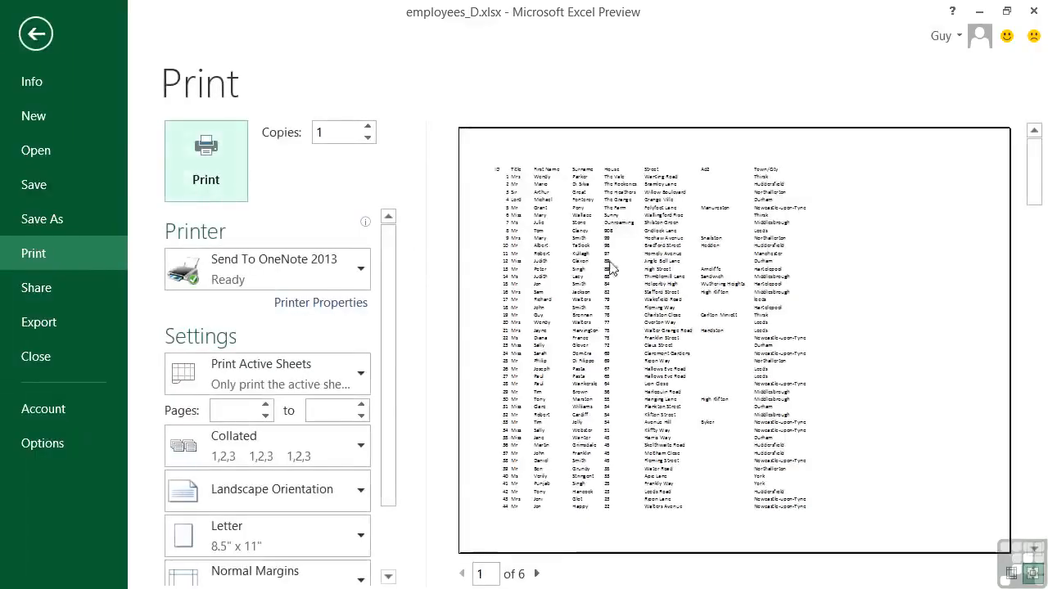
left_click(538, 574)
left_click(538, 574)
left_click(538, 574)
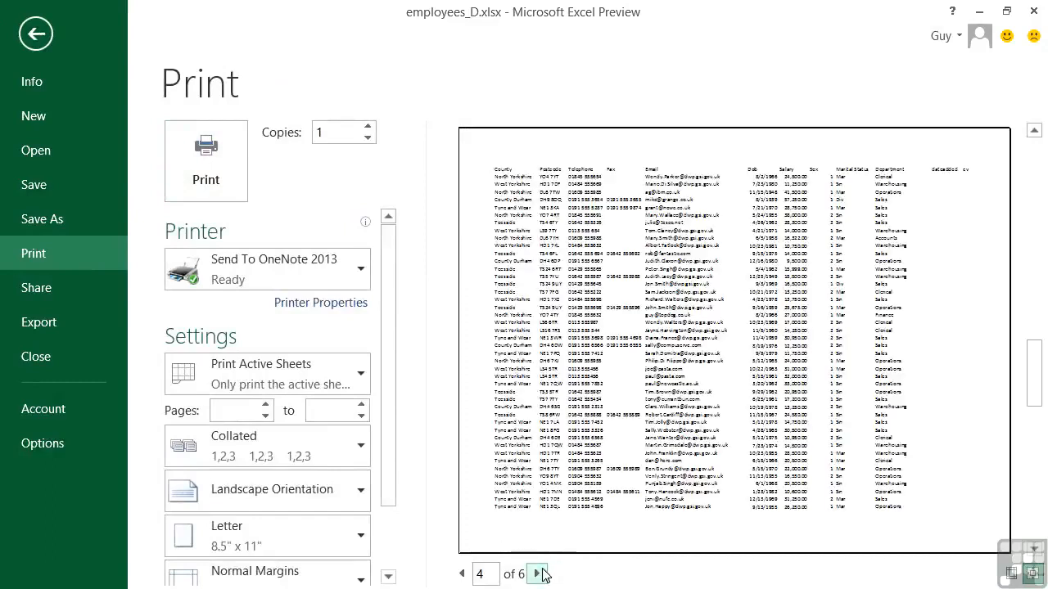
key("Escape")
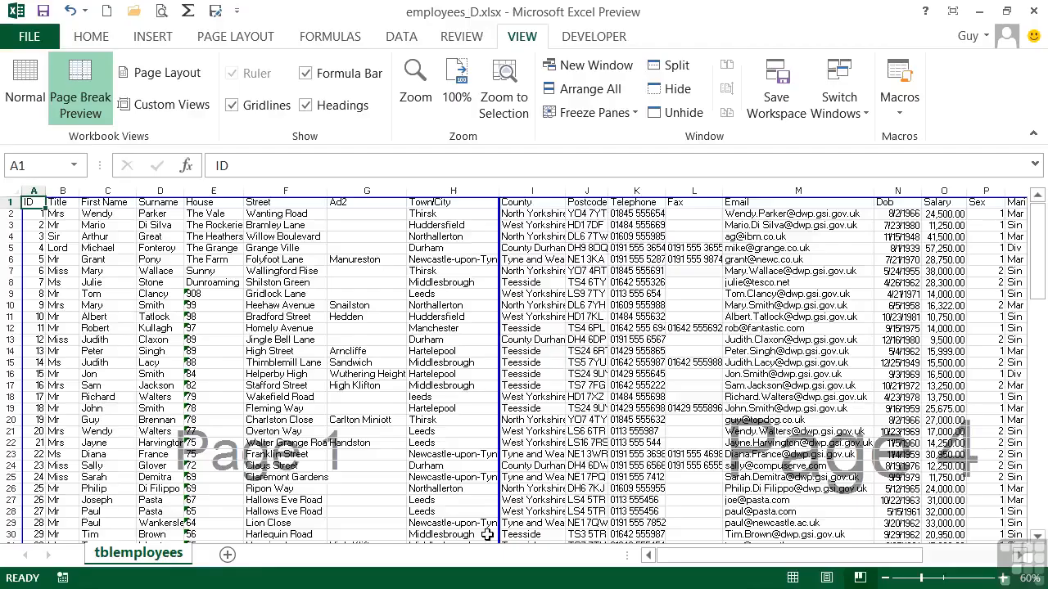
Step: Move the vertical page break from after the Town/City column to after the Telephone column
left_click_drag(497, 323, 660, 317)
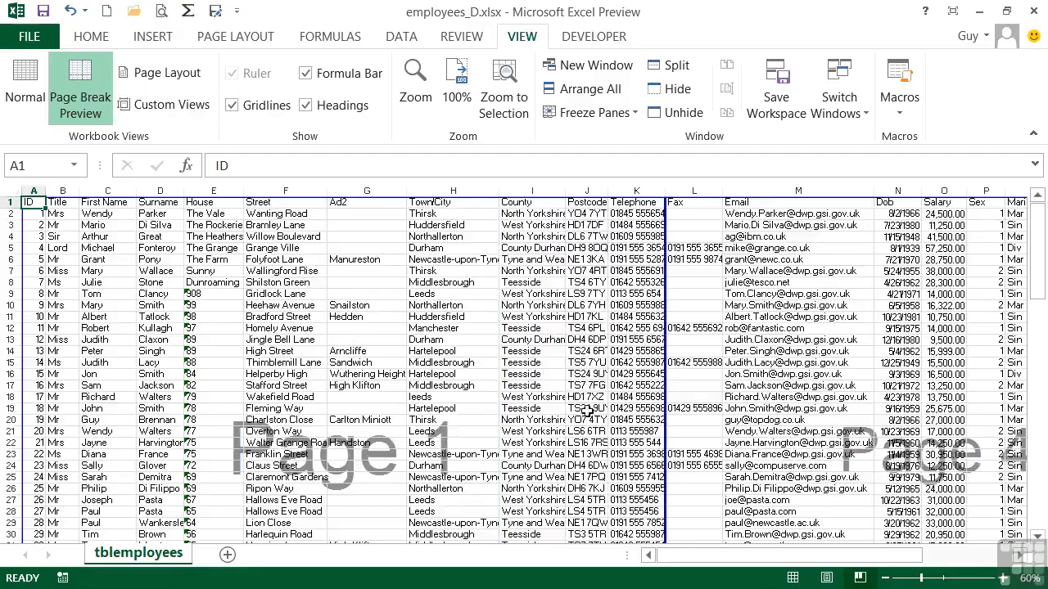
scroll(600, 411, "down", 12)
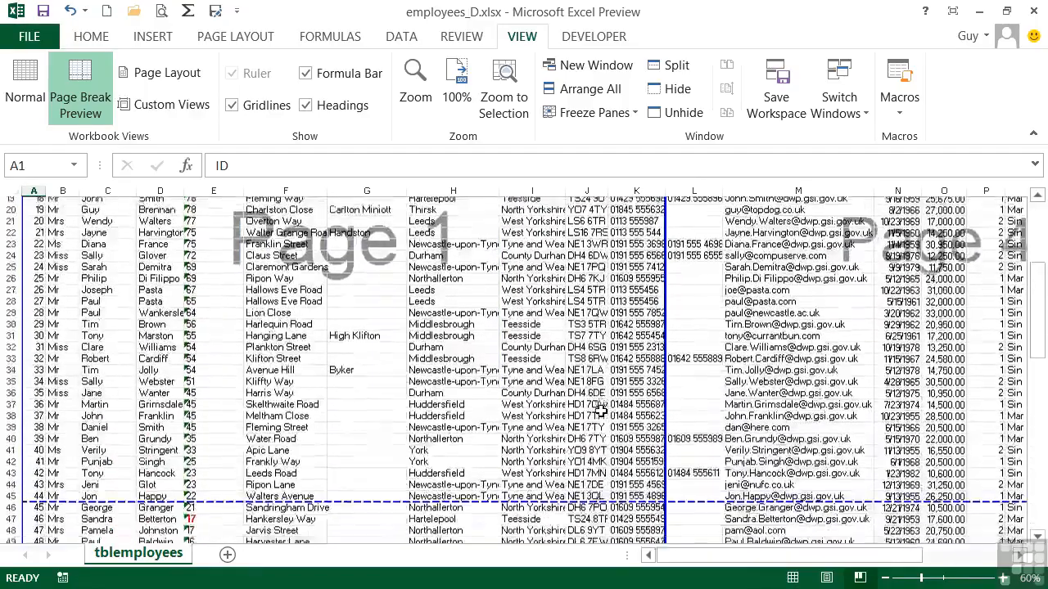
scroll(600, 411, "up", 12)
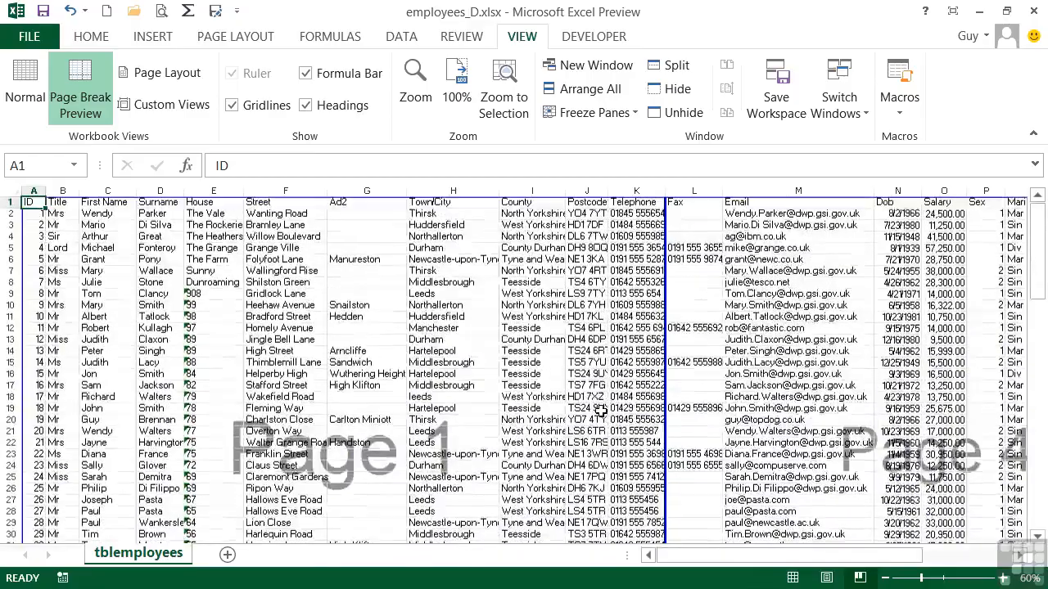
Step: Shrink the print area to leave out the cv column (T) and the test record in row 101
left_click_drag(823, 562, 909, 563)
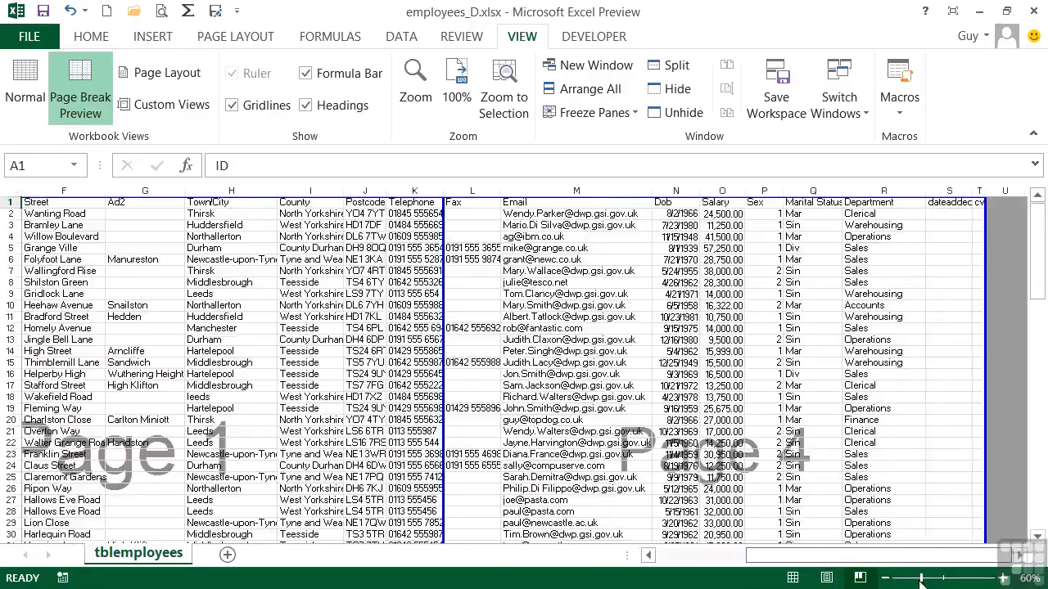
scroll(922, 443, "down", 6)
scroll(921, 444, "down", 20)
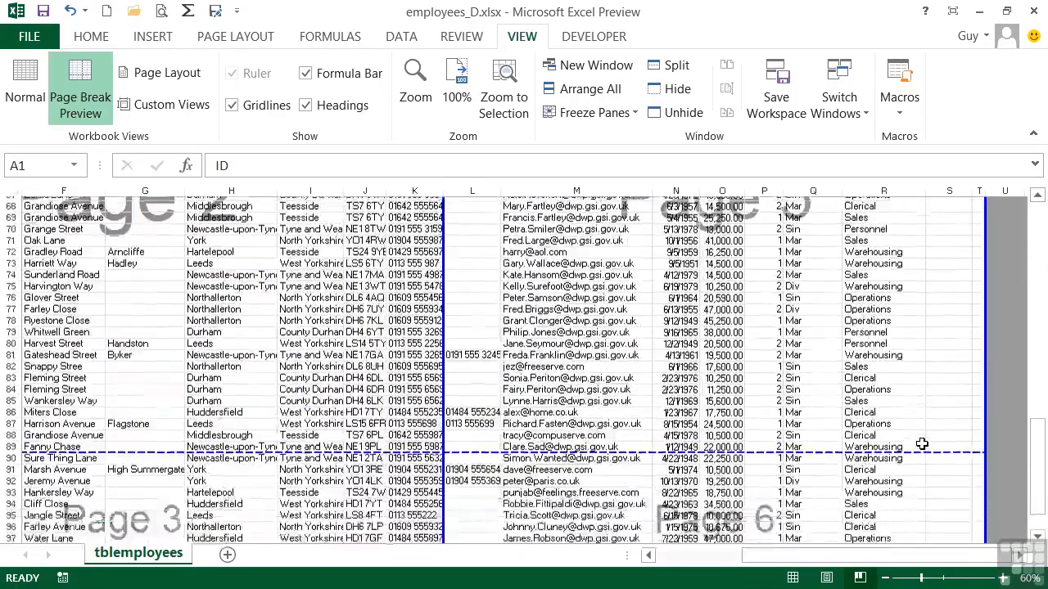
scroll(921, 444, "up", 10)
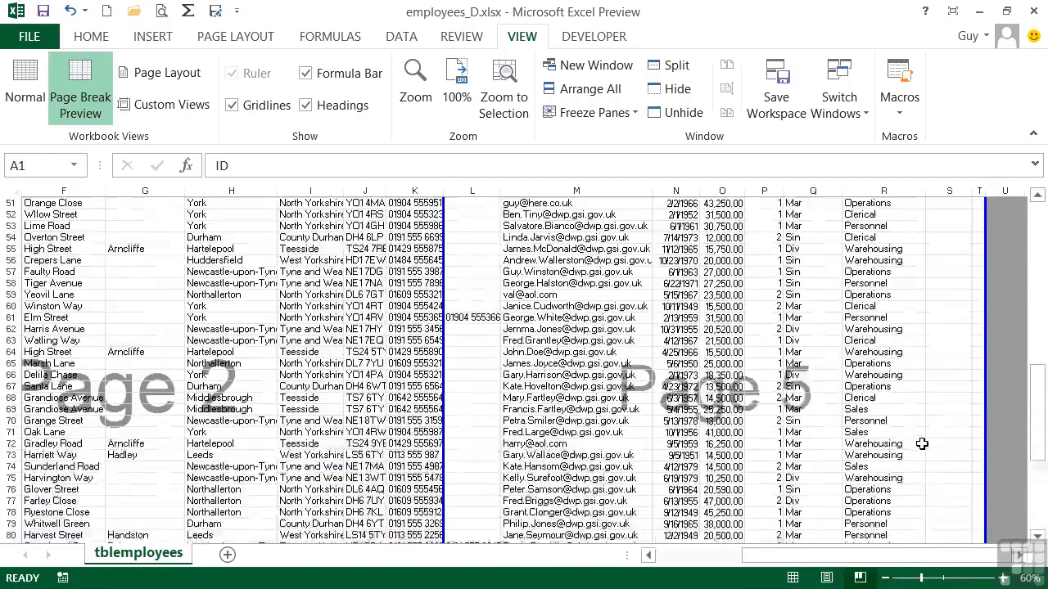
left_click_drag(986, 290, 974, 290)
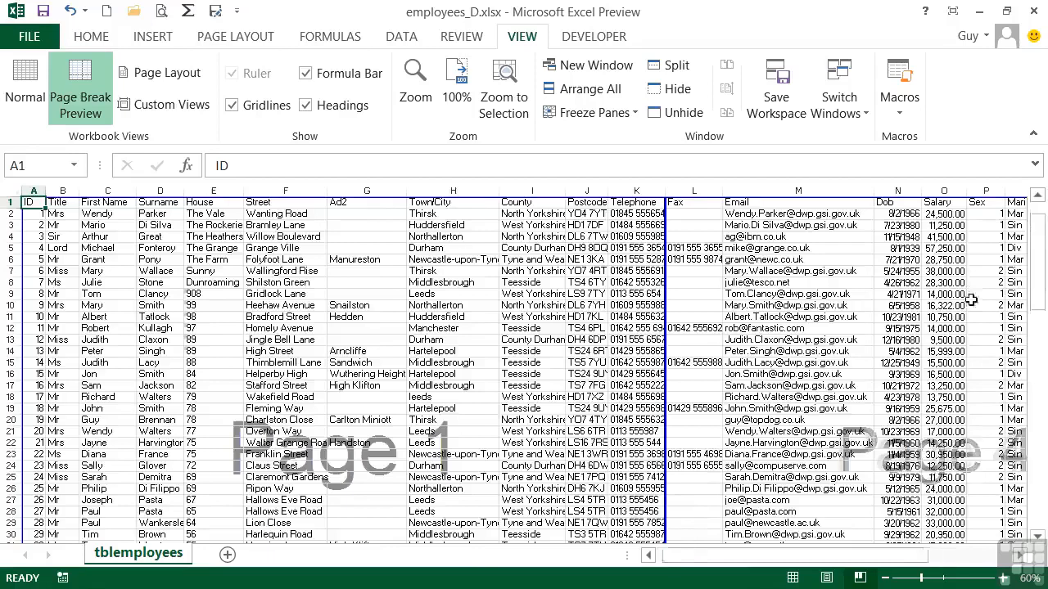
left_click(1004, 557)
left_click(1004, 560)
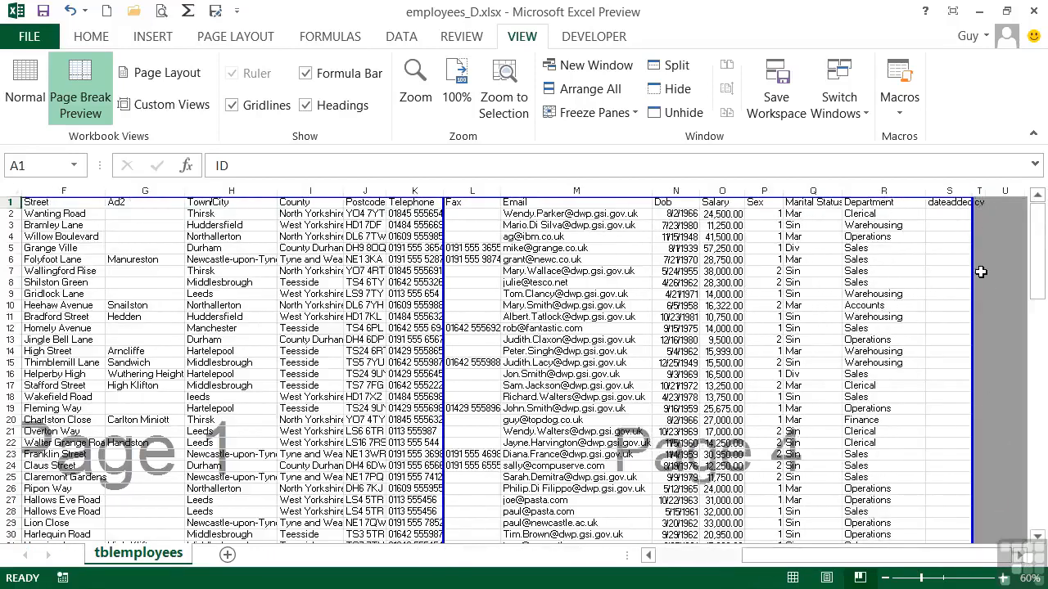
scroll(981, 271, "down", 20)
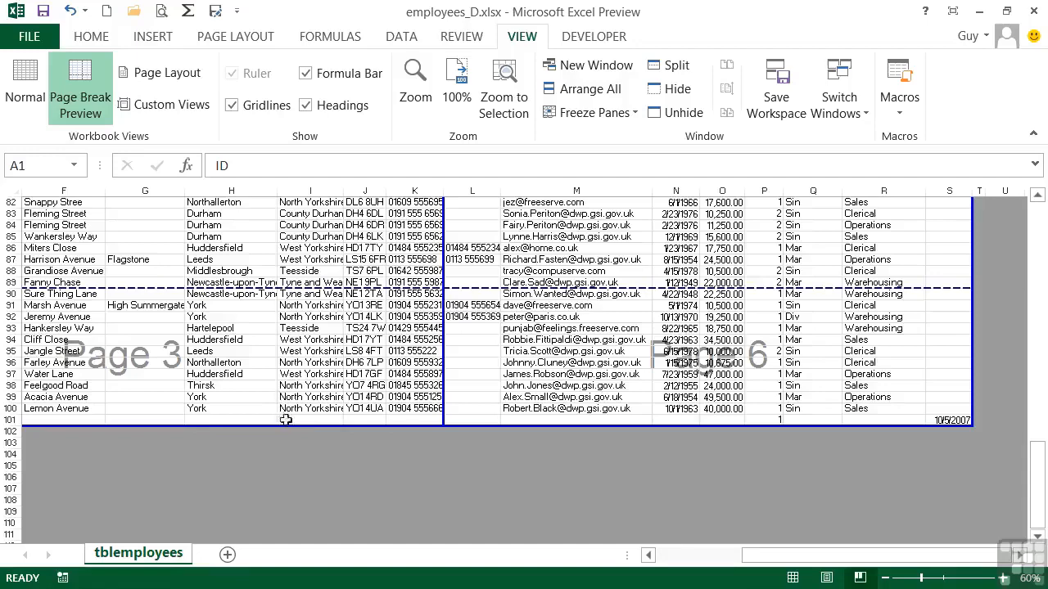
left_click_drag(285, 425, 287, 414)
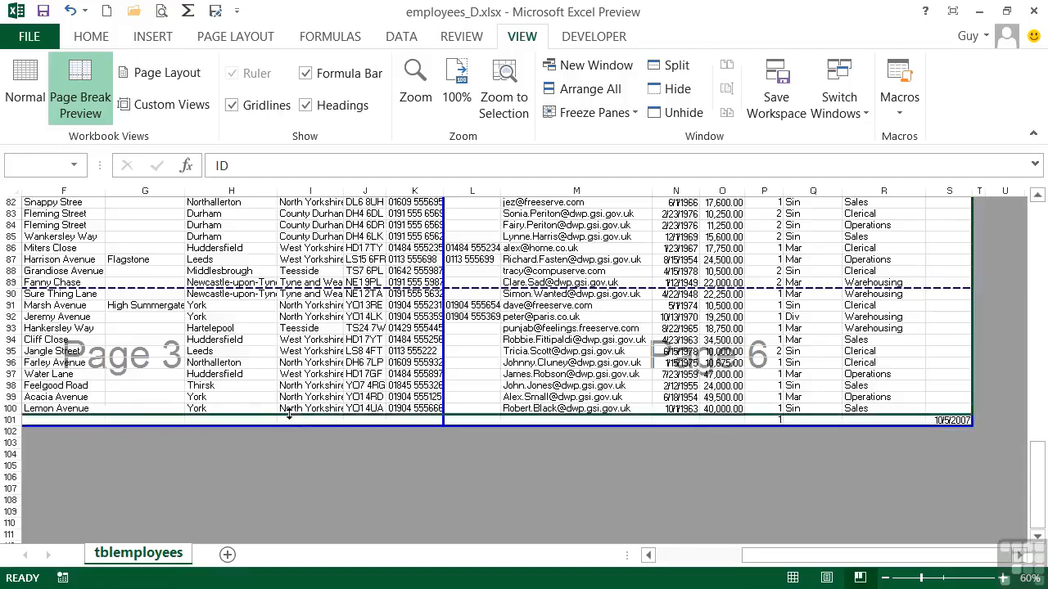
Step: Move the horizontal page break after row 89 down to the print area's edge below row 100
key("ctrl+Home")
scroll(288, 414, "down", 9)
scroll(289, 414, "down", 17)
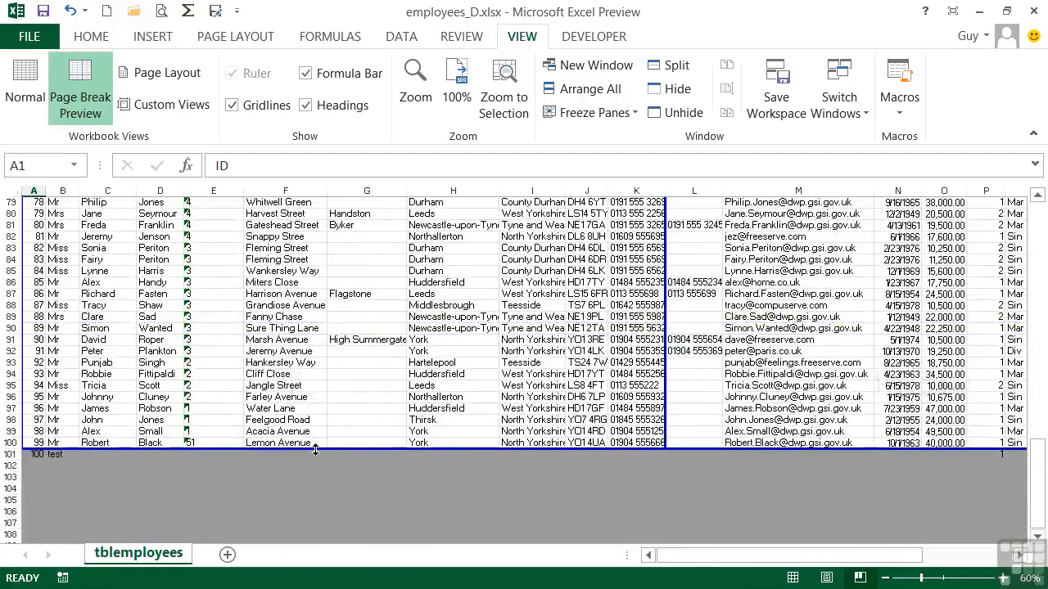
Step: Check the remaining horizontal page break and preview how the sheet prints with the adjusted page divisions
scroll(315, 449, "up", 7)
scroll(316, 450, "up", 12)
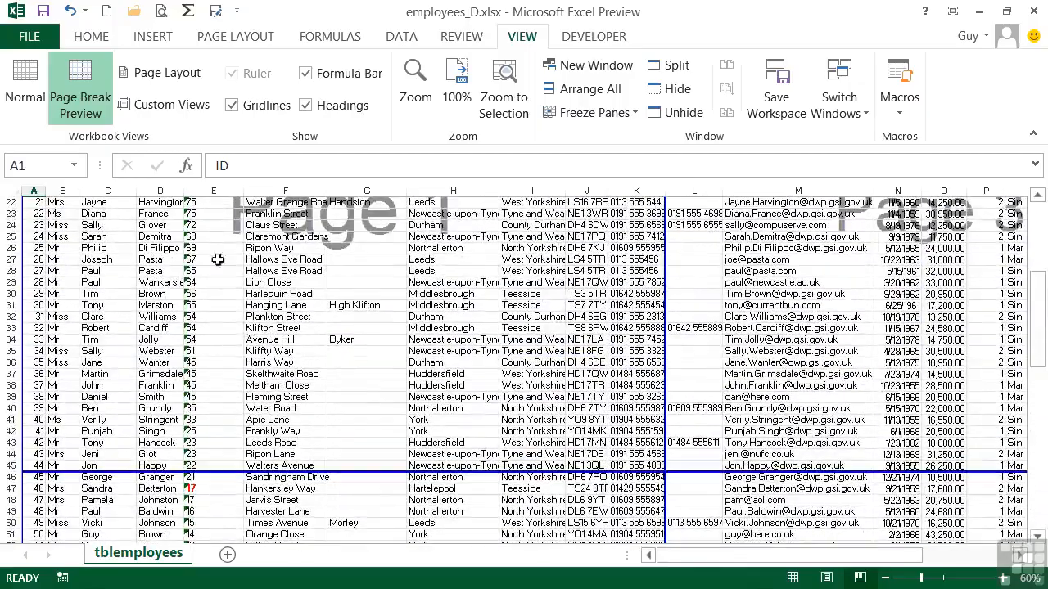
left_click(161, 13)
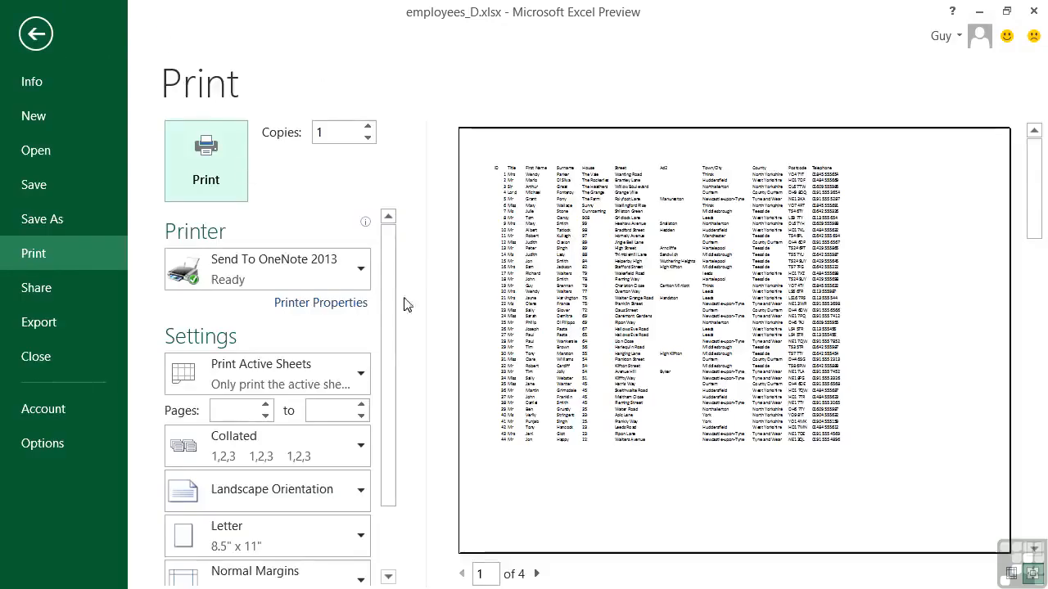
Step: Page through all four pages of the print preview to check how the records are divided, and return to the worksheet
left_click(539, 572)
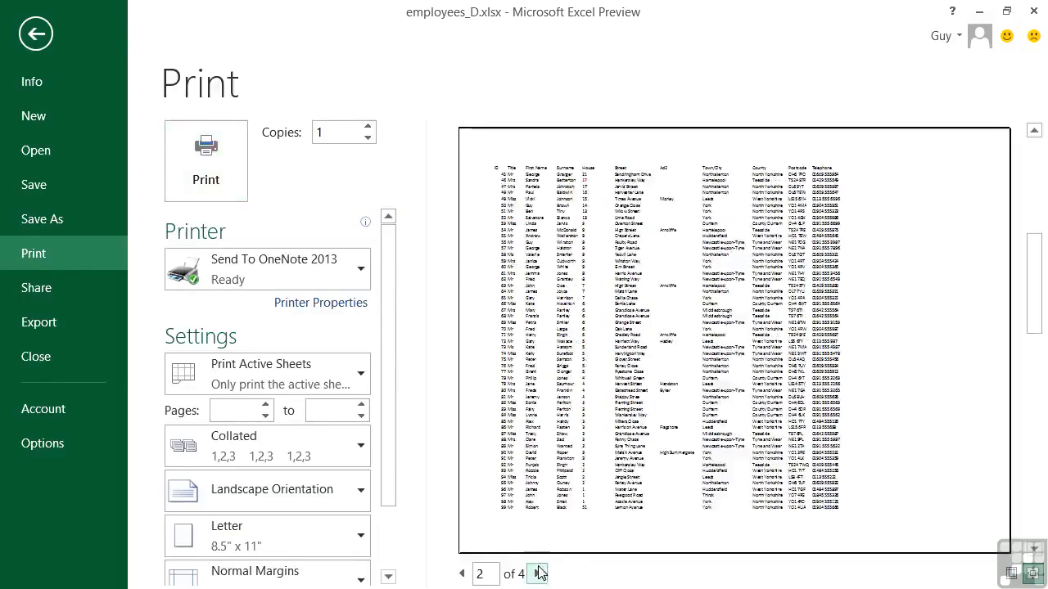
left_click(539, 572)
left_click(539, 573)
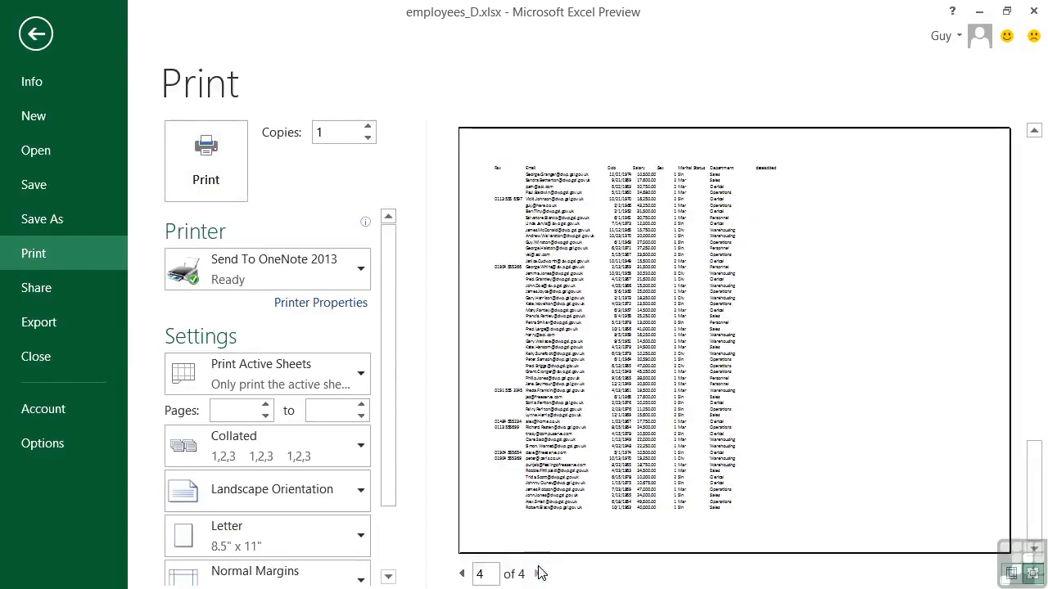
left_click(462, 574)
left_click(461, 574)
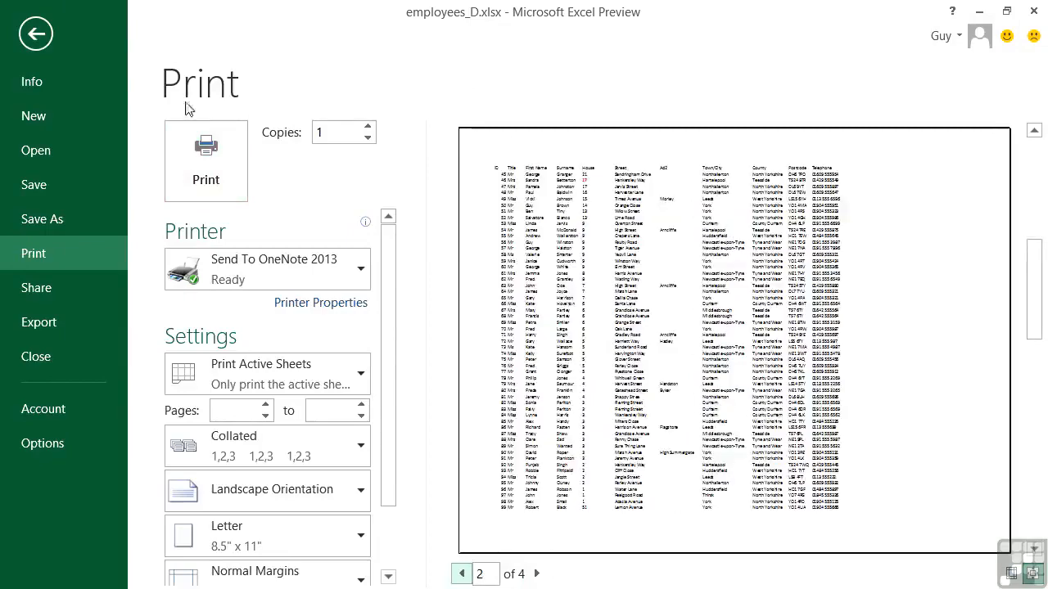
left_click(36, 34)
Step: Move the horizontal page break from below row 45 to below row 52 and check the new division in print preview
scroll(431, 380, "down", 3)
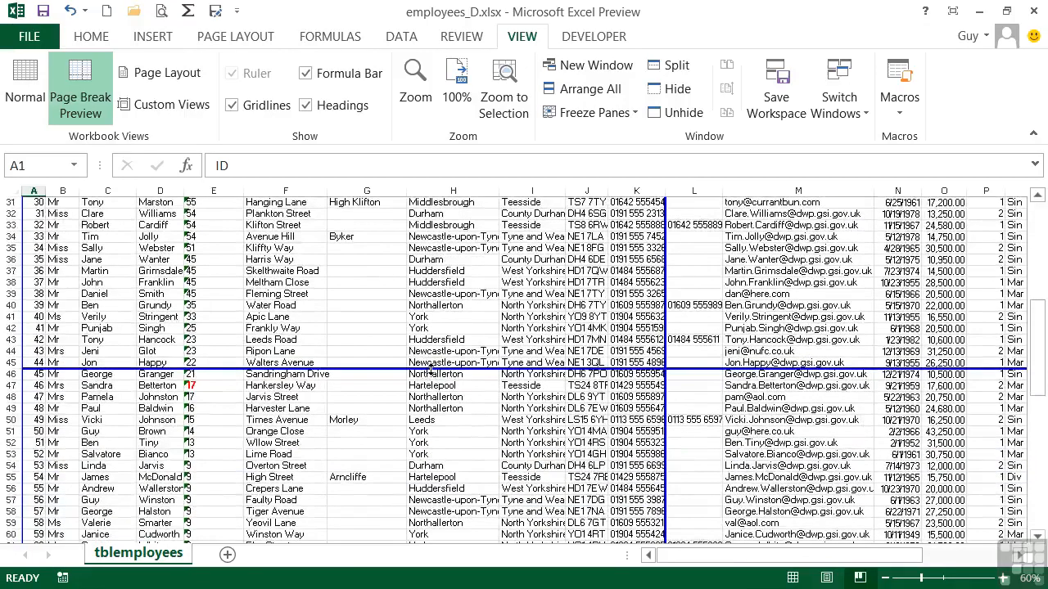
left_click_drag(432, 395, 438, 449)
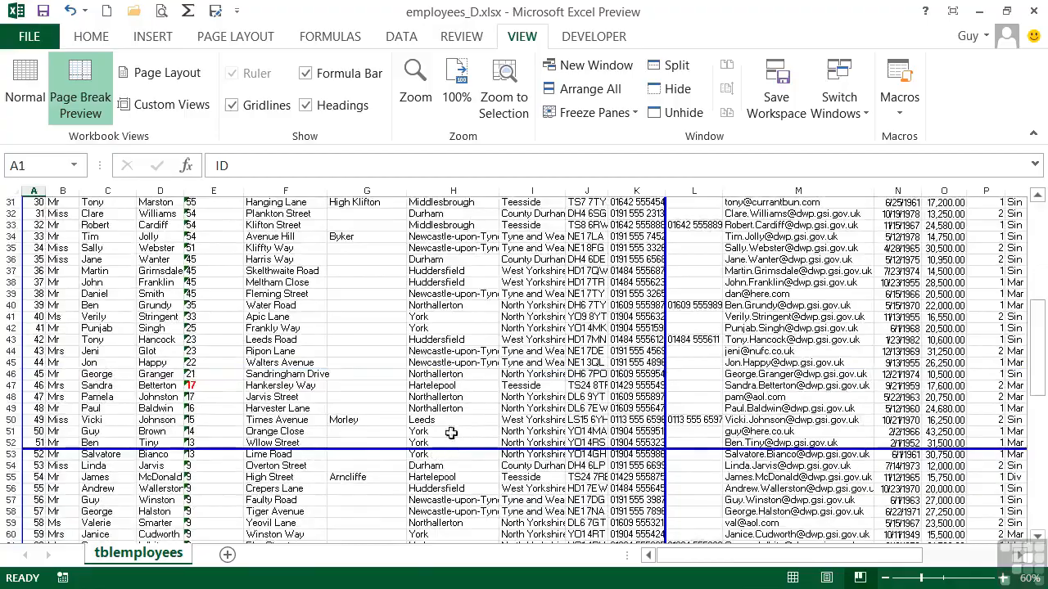
left_click(156, 10)
left_click(537, 573)
left_click(464, 574)
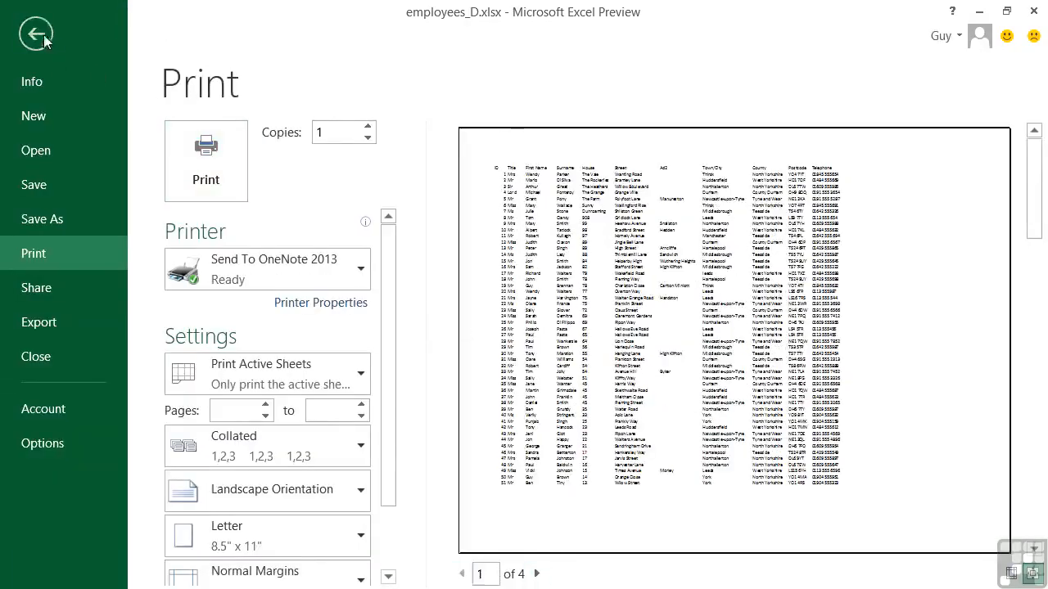
left_click(36, 34)
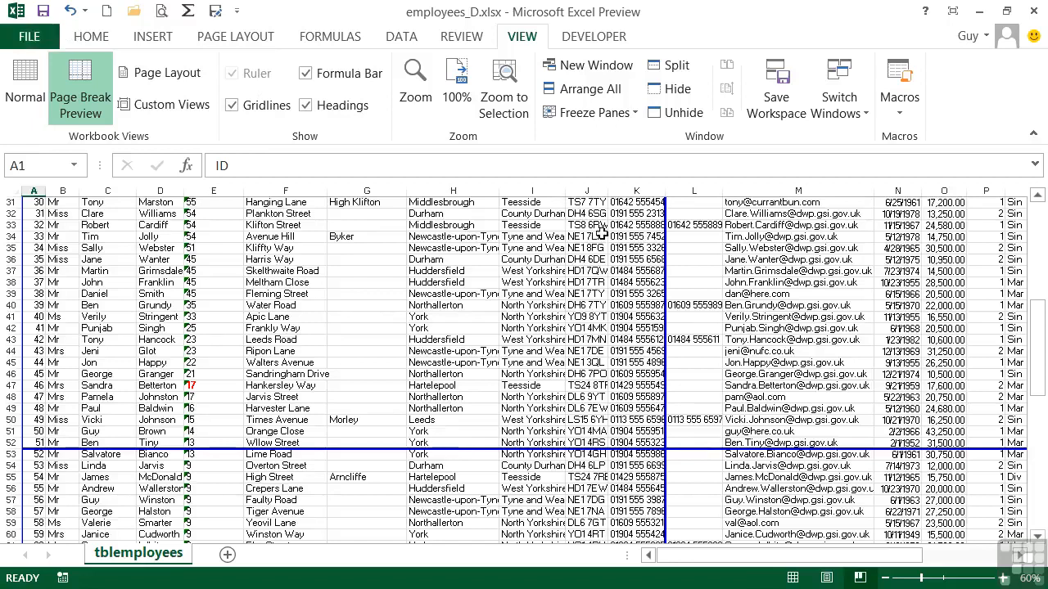
Step: Move the vertical page break to after the Fax column and the horizontal page break up to below row 51
left_click_drag(905, 563, 986, 560)
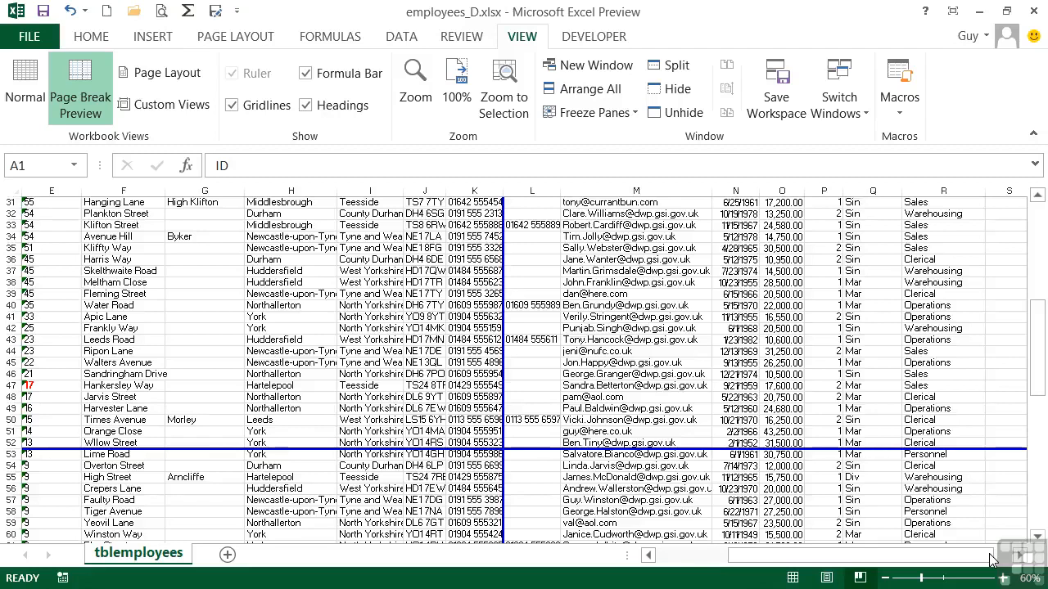
left_click_drag(504, 301, 549, 303)
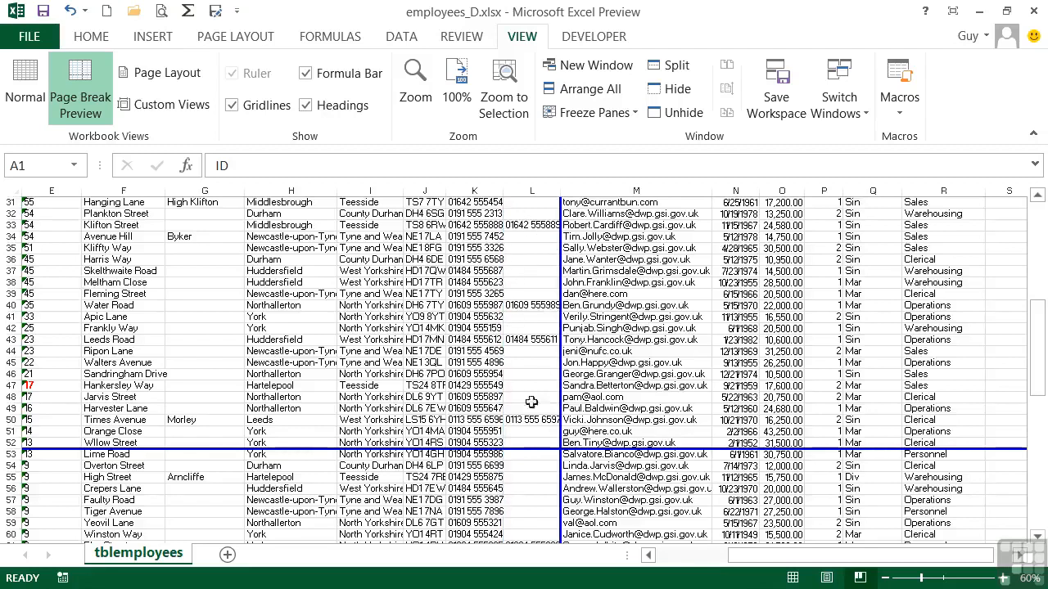
left_click_drag(518, 446, 518, 437)
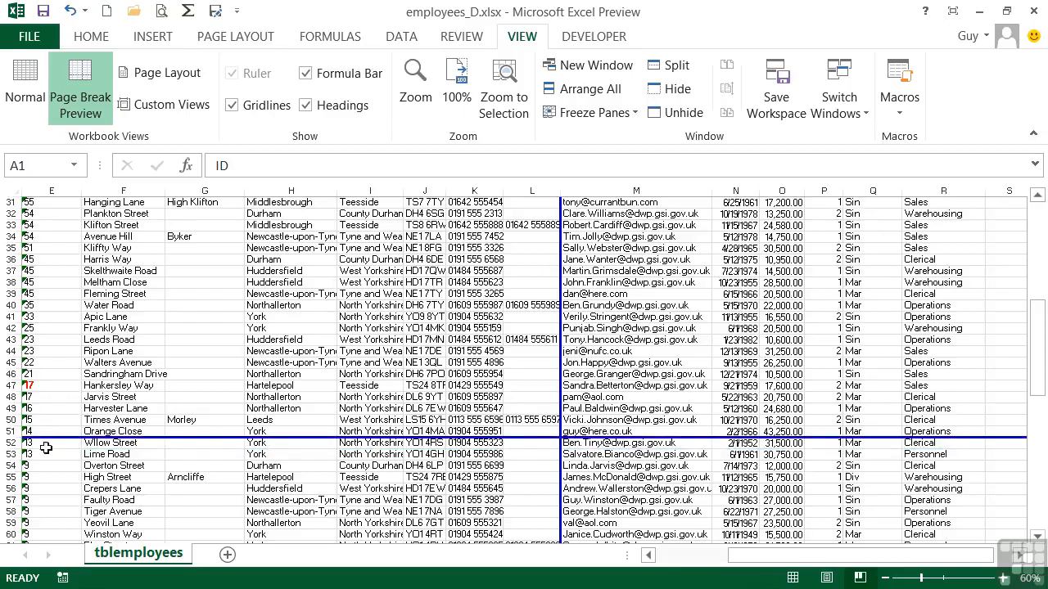
scroll(67, 447, "up", 10)
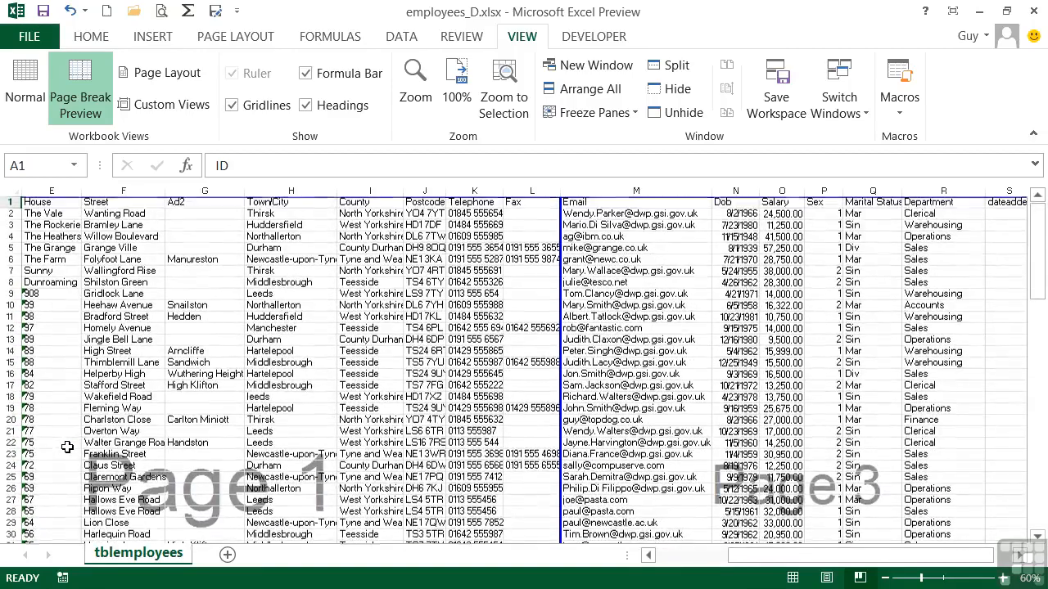
left_click(196, 259)
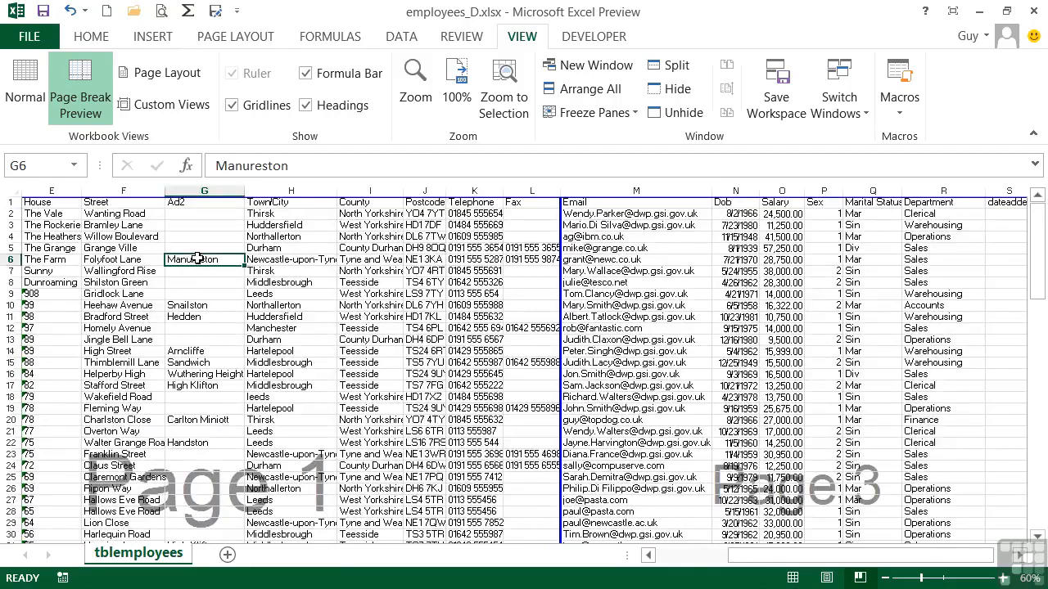
Step: Switch the worksheet to Normal view and on to Page Layout view, and examine the first page from header to footer
left_click(25, 90)
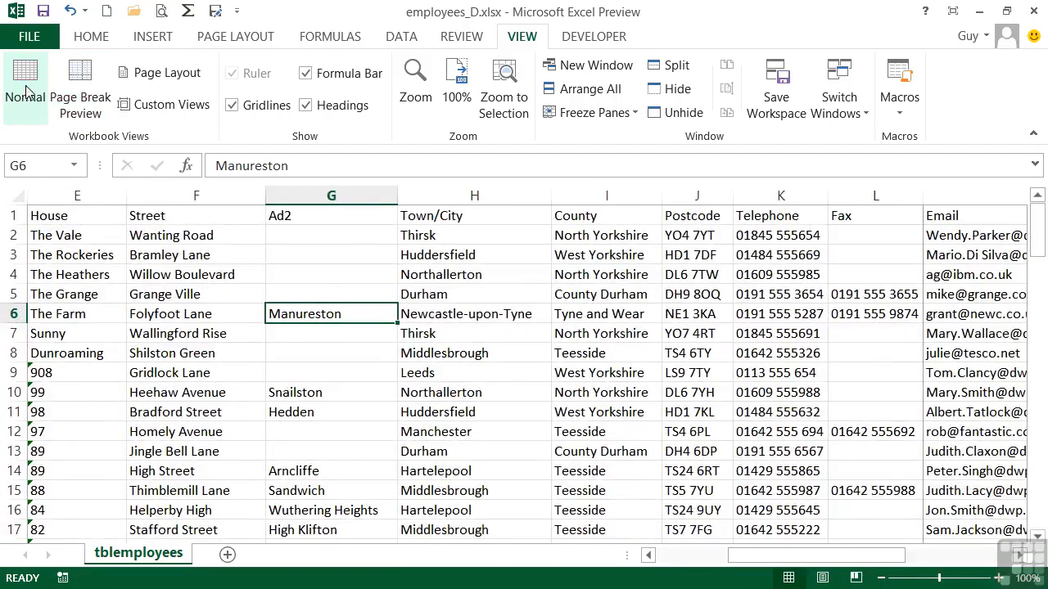
left_click(166, 75)
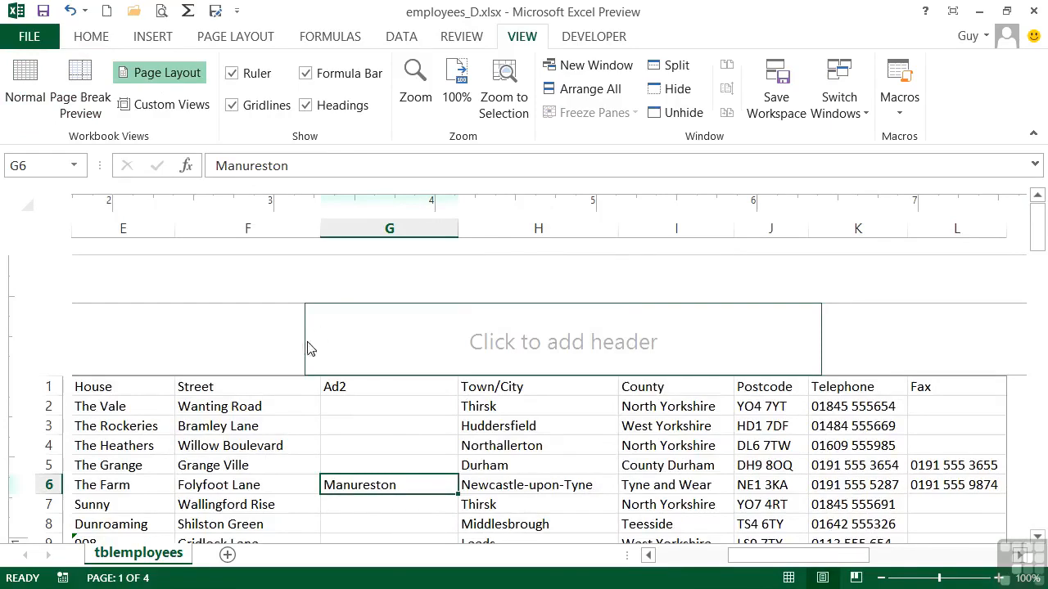
scroll(307, 345, "down", 3)
scroll(307, 346, "up", 3)
scroll(462, 366, "down", 15)
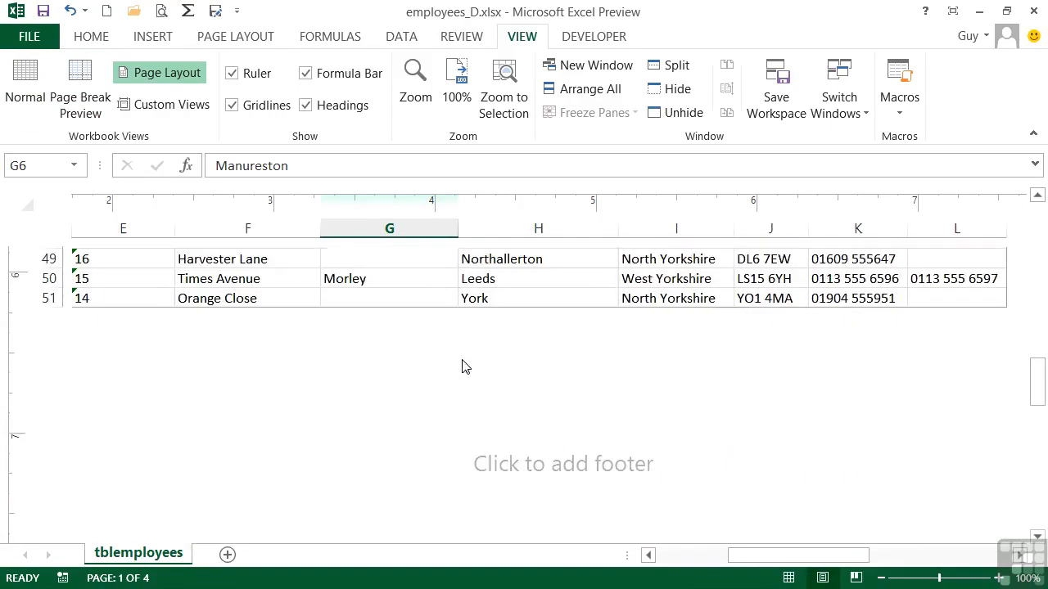
scroll(279, 355, "up", 12)
scroll(279, 356, "up", 5)
Step: Open the centre header section for editing and look through the available header and footer elements
left_click(328, 328)
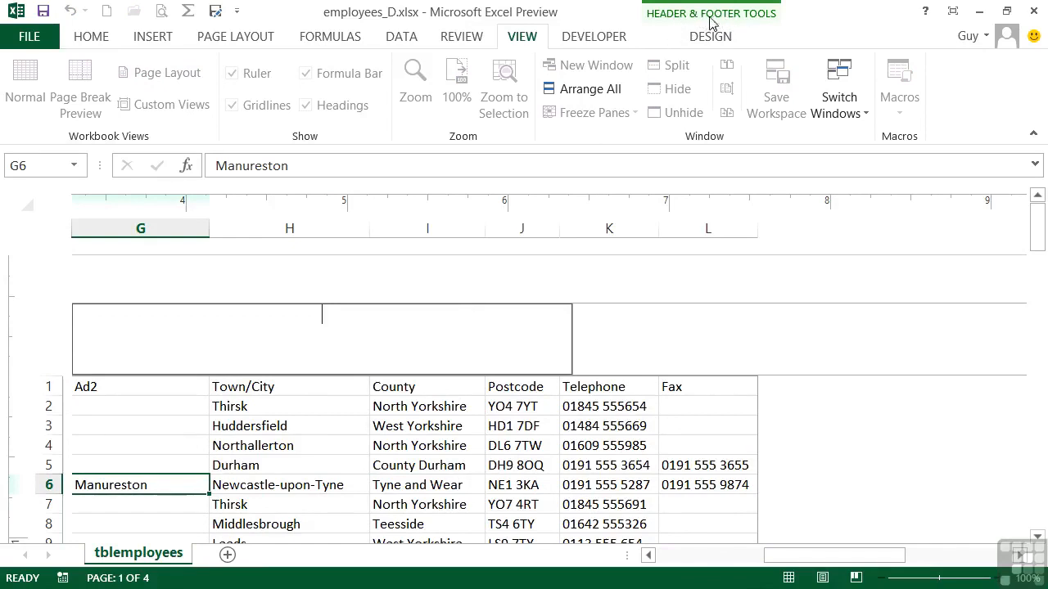
left_click(709, 41)
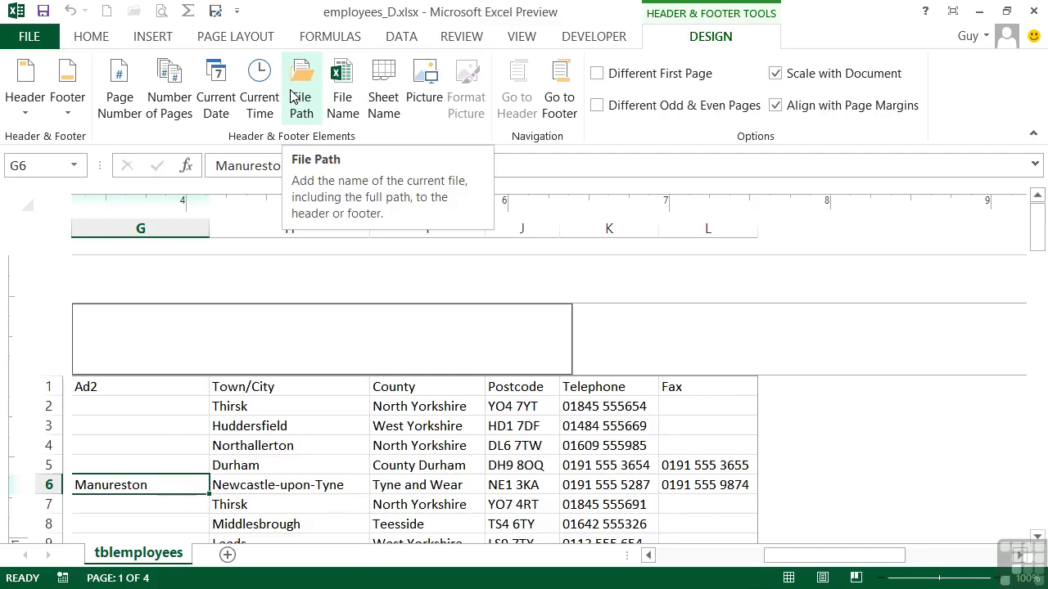
left_click(1037, 540)
Step: Insert the File Path element into the left footer section of the first page
left_click_drag(1041, 264, 1040, 384)
left_click_drag(830, 556, 676, 562)
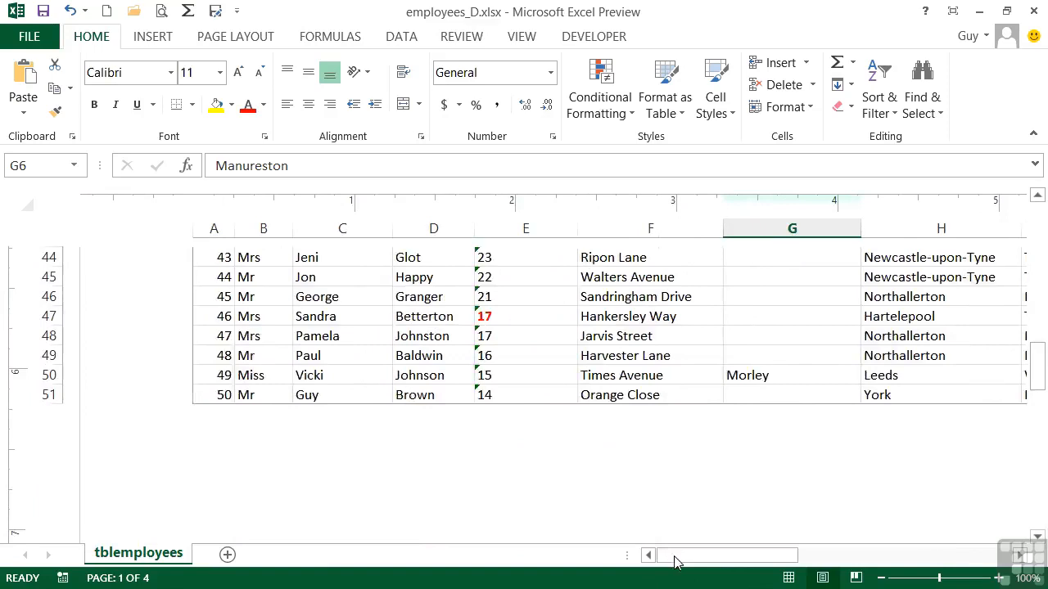
scroll(416, 519, "down", 2)
left_click(468, 440)
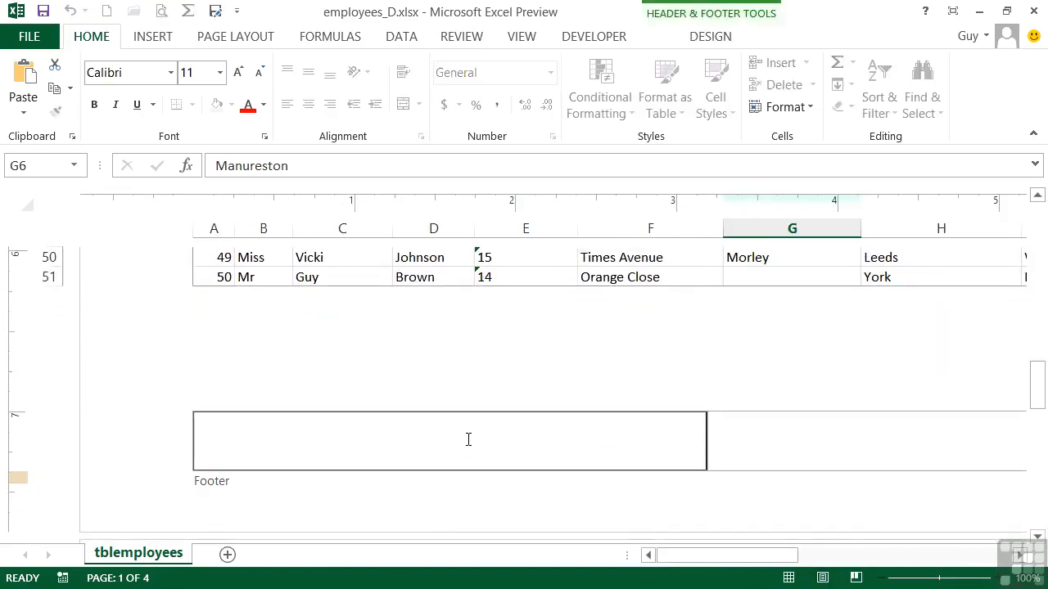
left_click(708, 40)
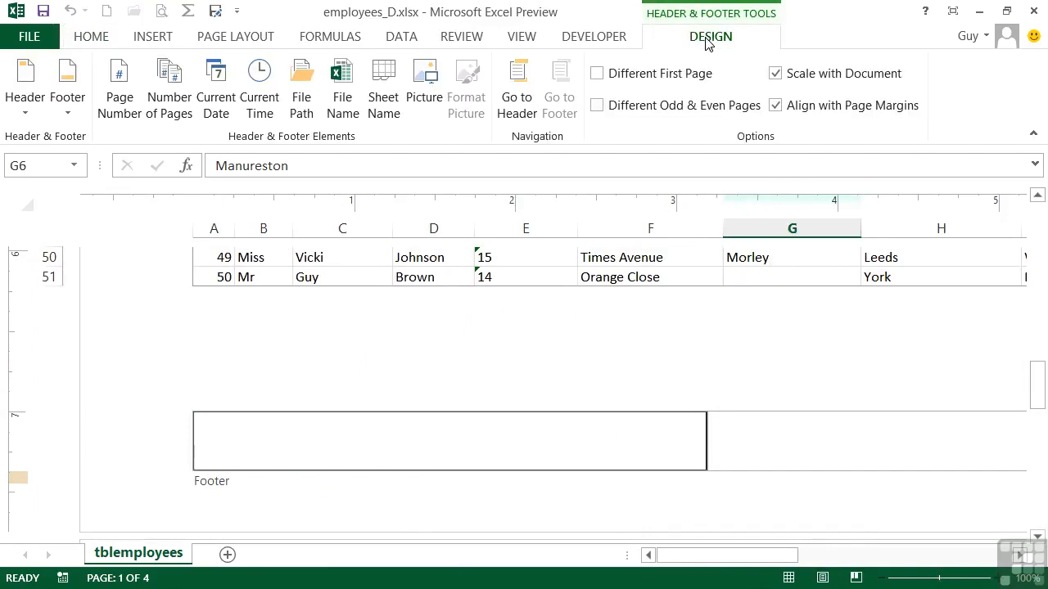
left_click(302, 101)
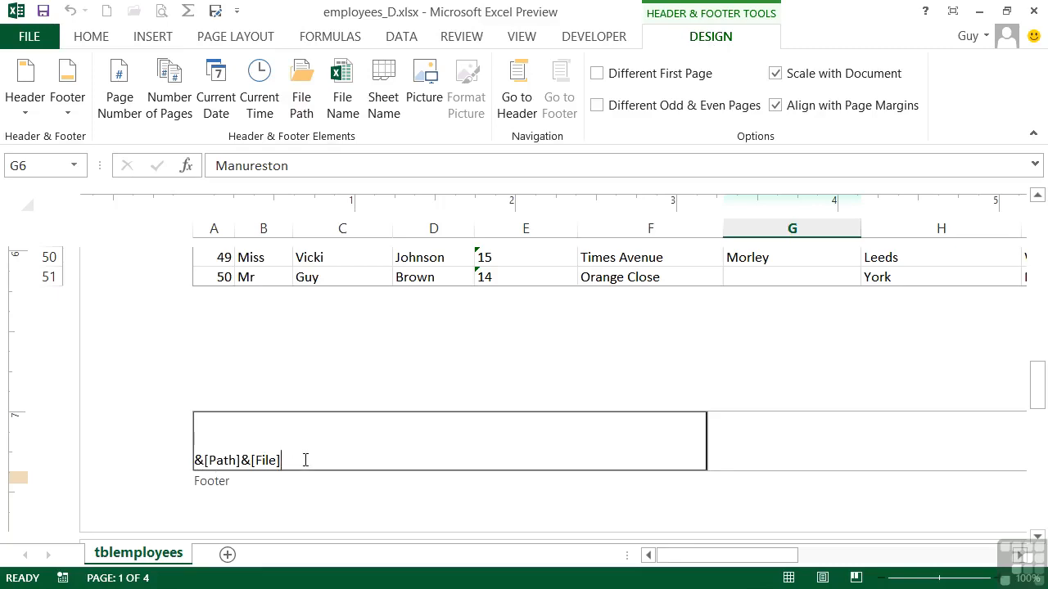
left_click(254, 363)
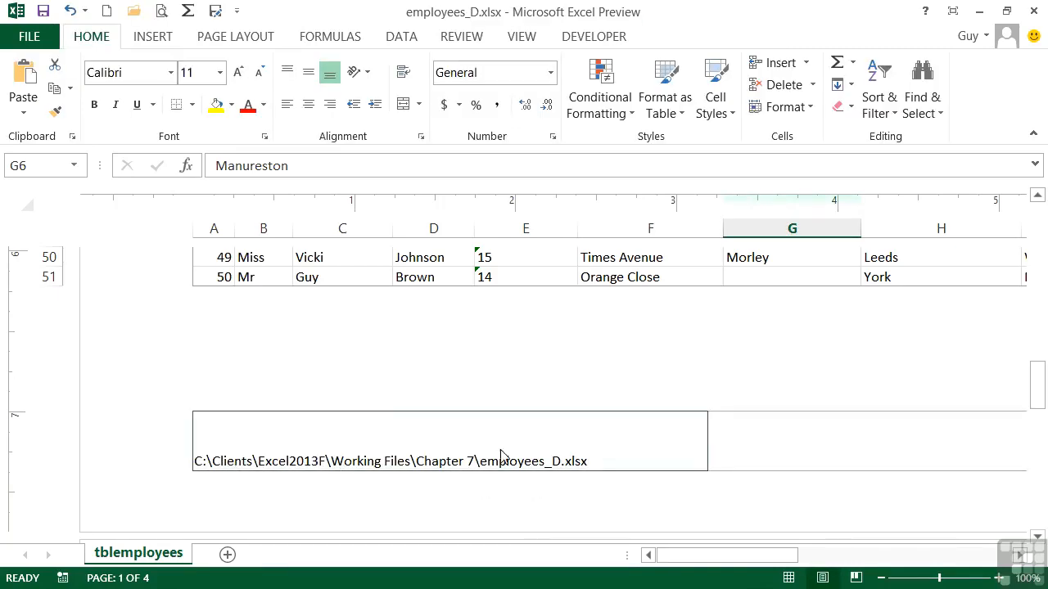
Step: Check the file path footer on several pages in print preview and return to the worksheet
left_click(163, 11)
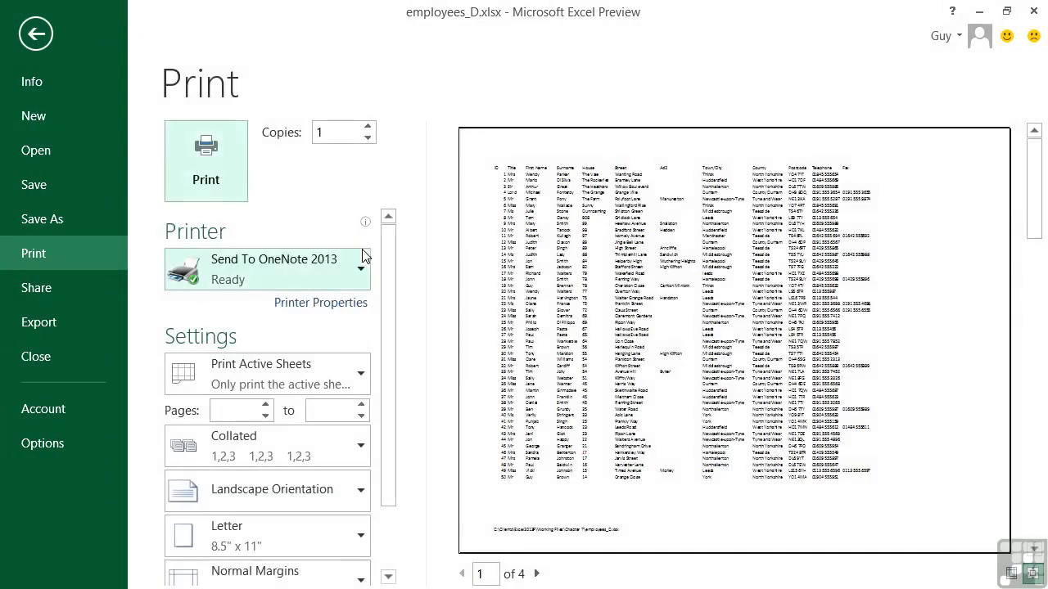
left_click(540, 576)
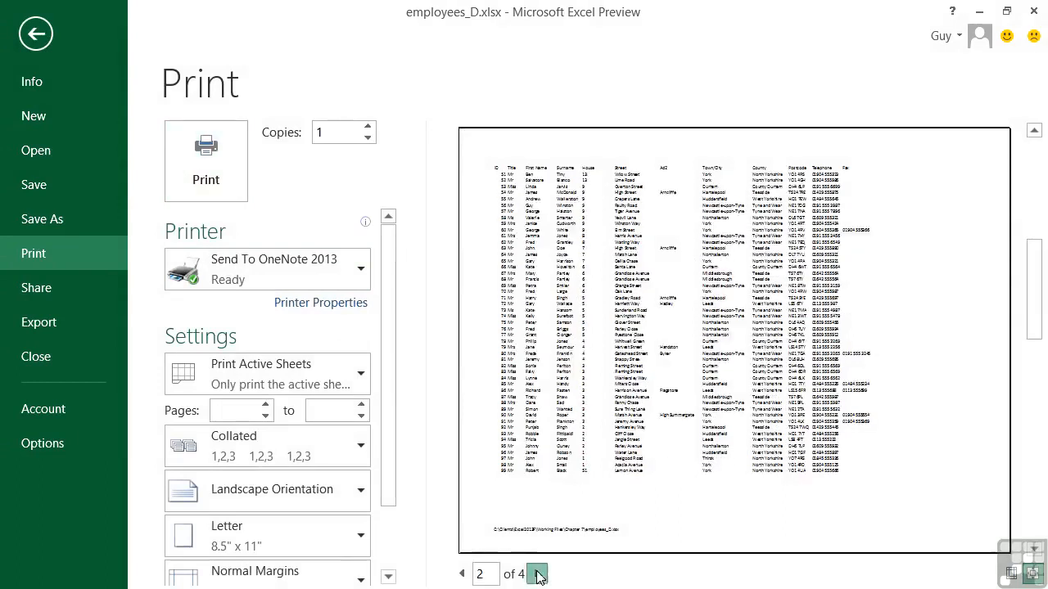
left_click(539, 576)
left_click(463, 575)
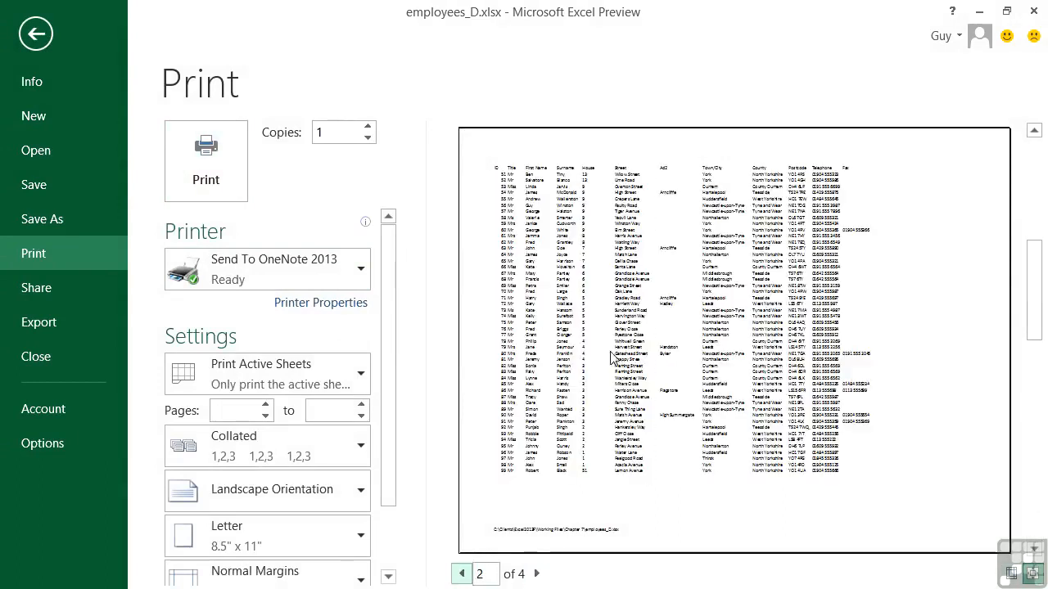
left_click(35, 42)
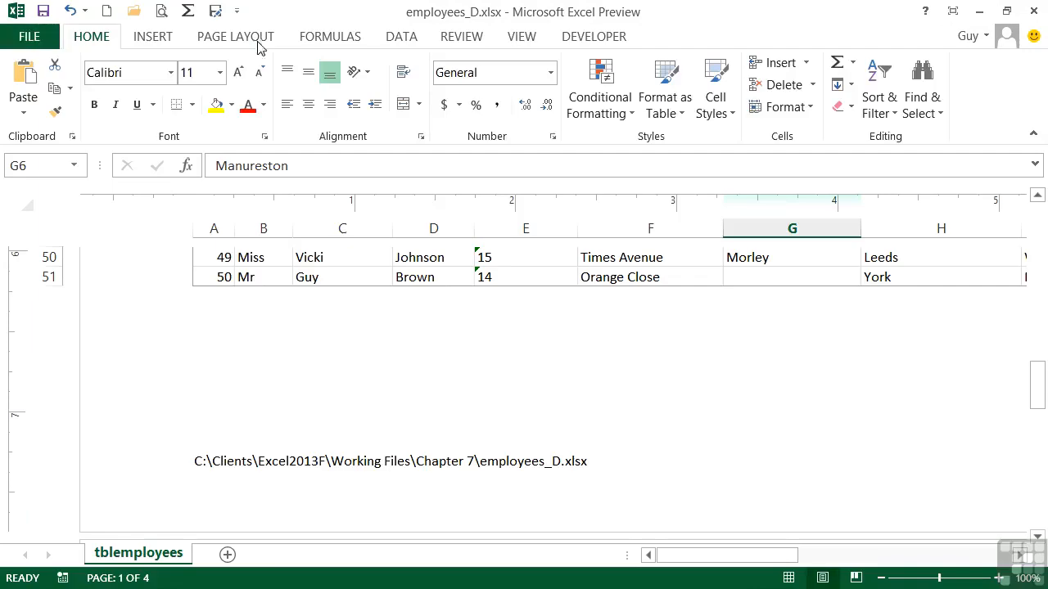
Step: Narrow the page's left margin on the Page Layout ruler and return the worksheet to Normal view
left_click(520, 36)
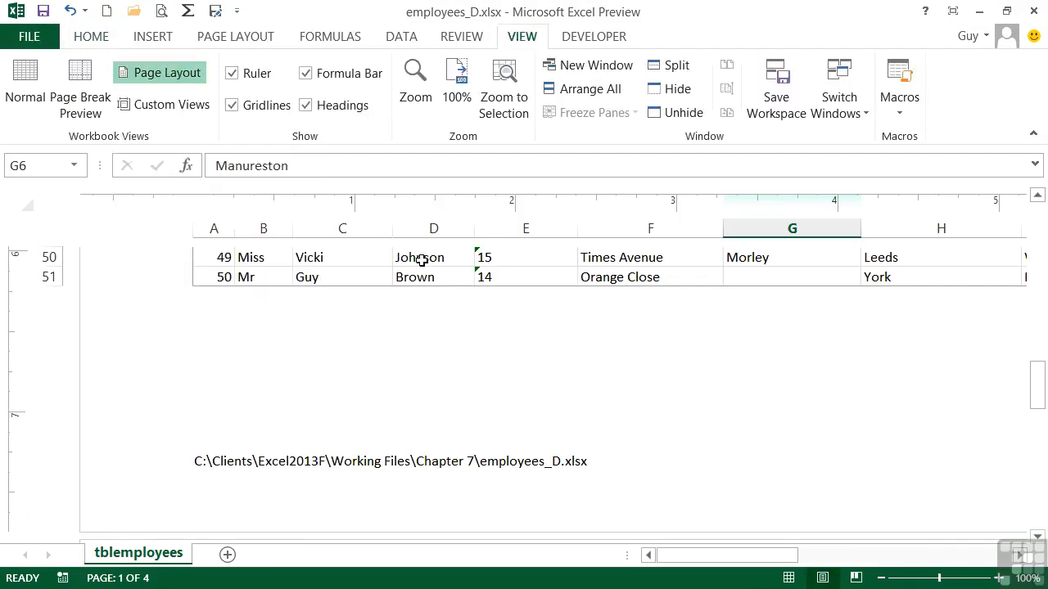
left_click_drag(420, 259, 419, 278)
scroll(482, 310, "up", 2)
left_click(463, 321)
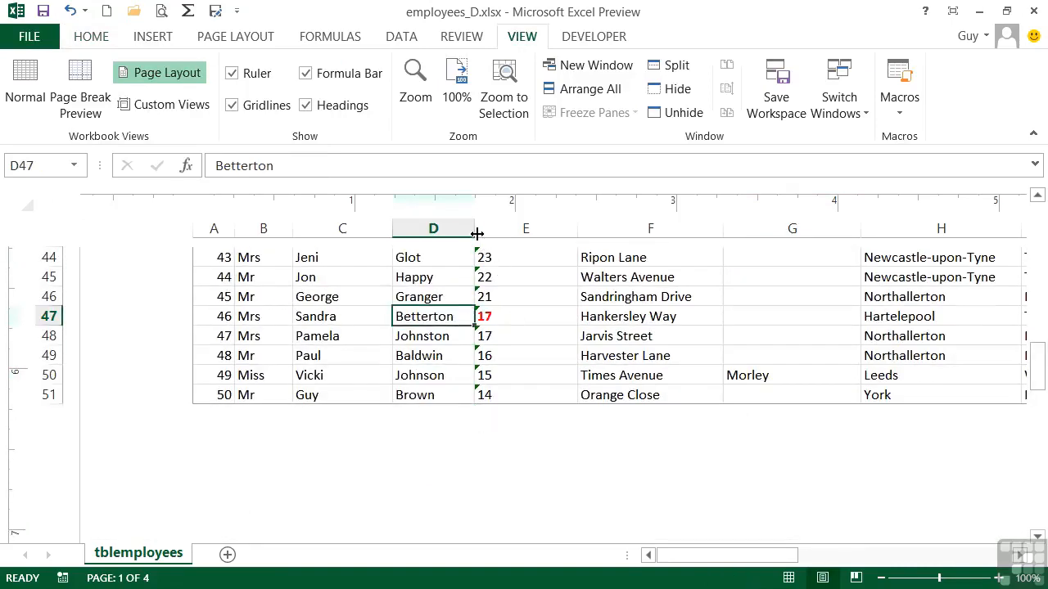
scroll(508, 316, "up", 13)
scroll(276, 343, "up", 1)
scroll(276, 344, "up", 3)
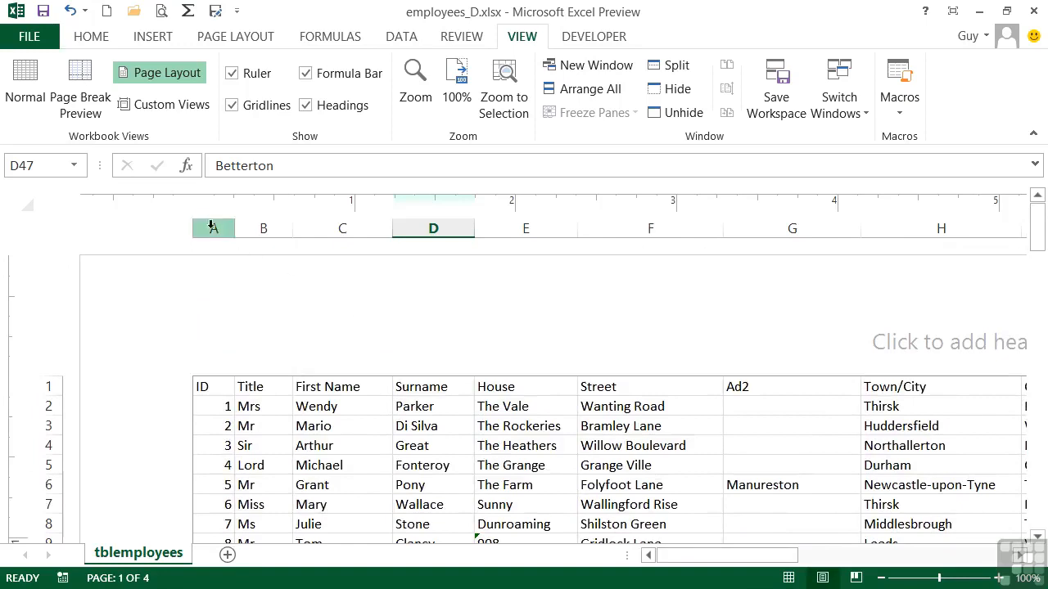
left_click_drag(191, 206, 151, 204)
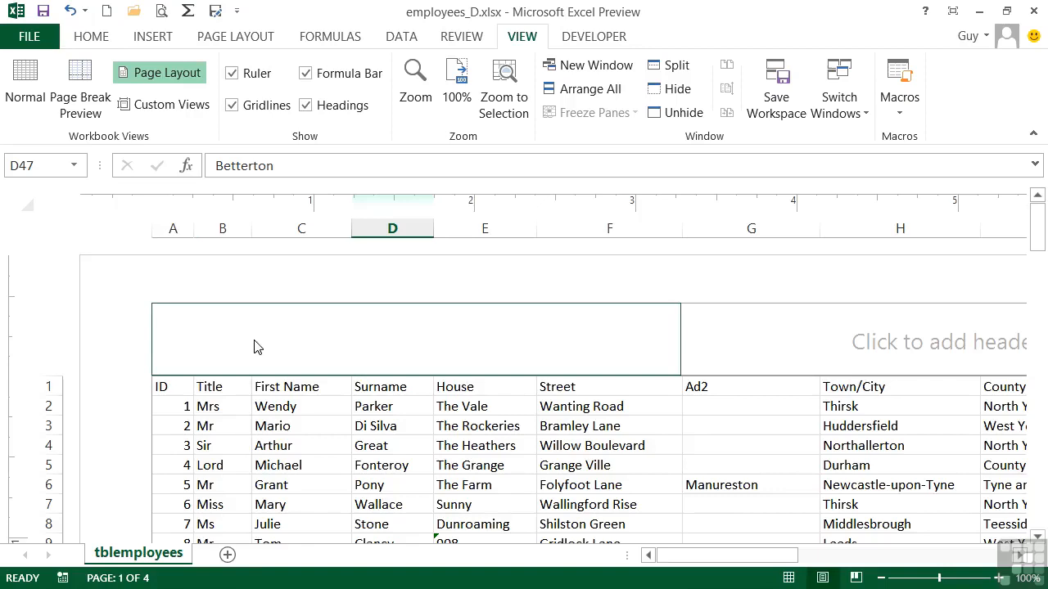
left_click(31, 95)
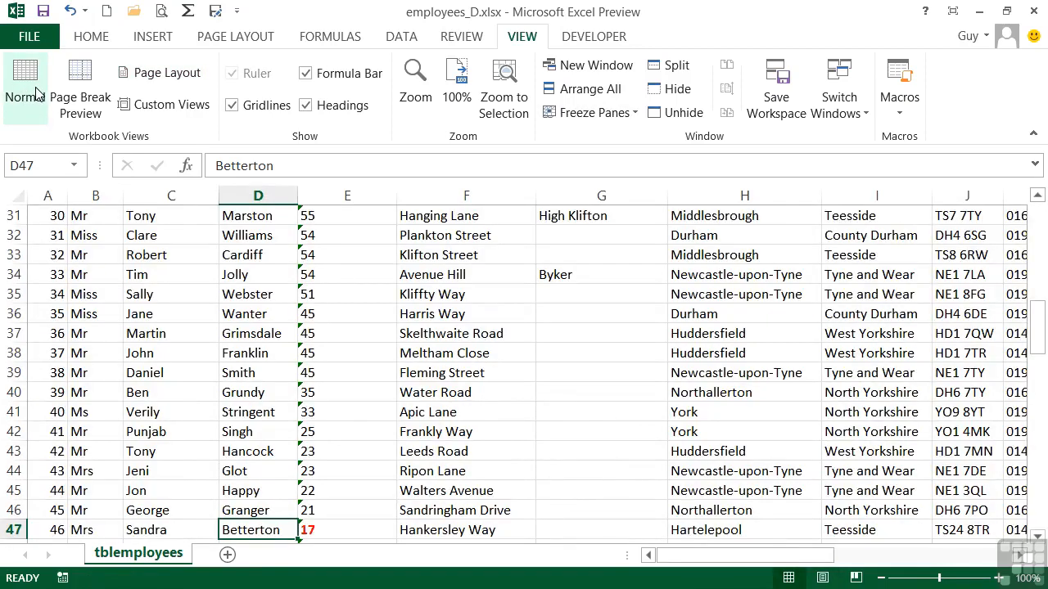